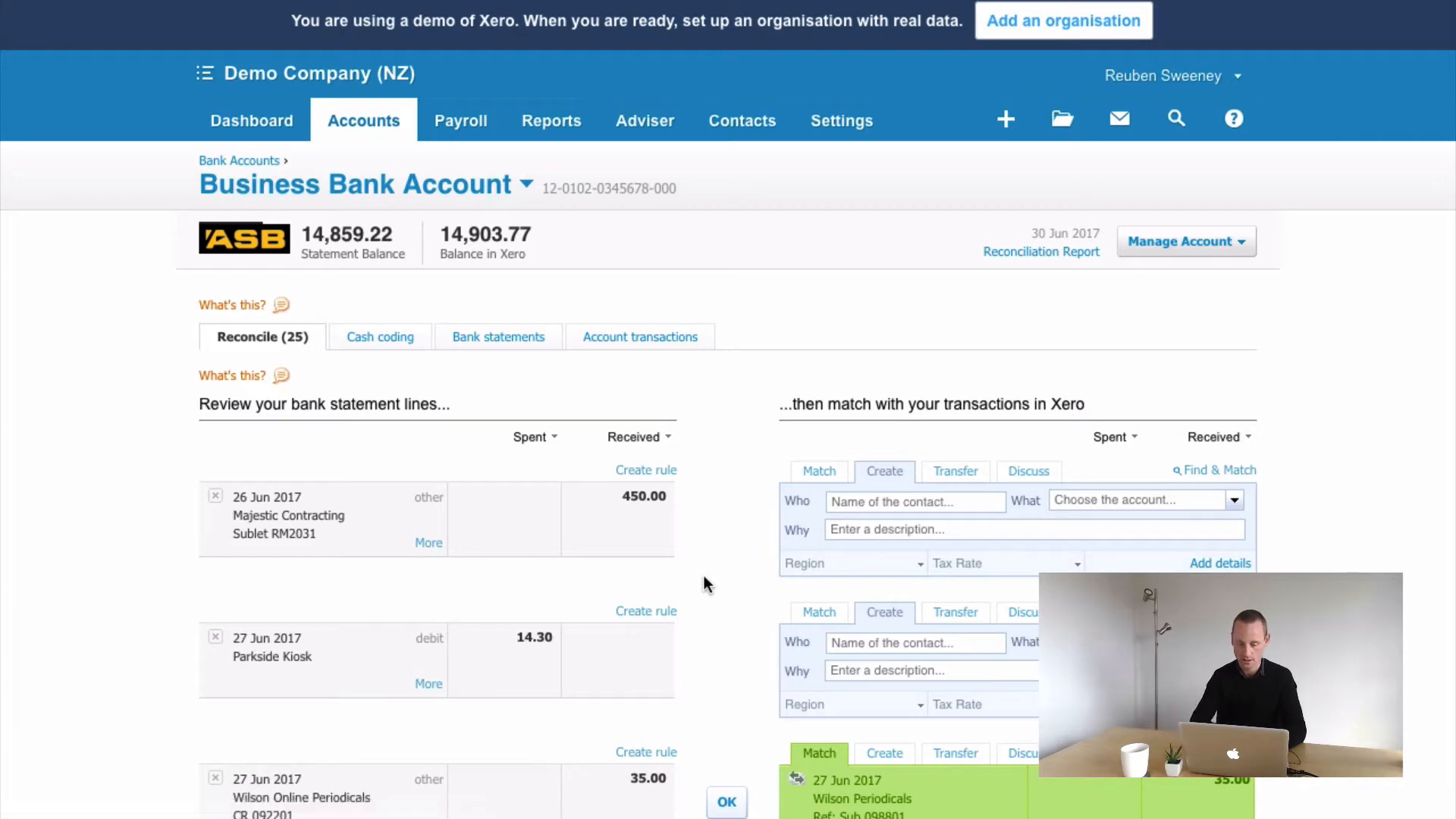
Scroll to and examine the Bayside Club credit note statement line of 230.00
scroll(703, 584, down, 3)
scroll(703, 584, down, 10)
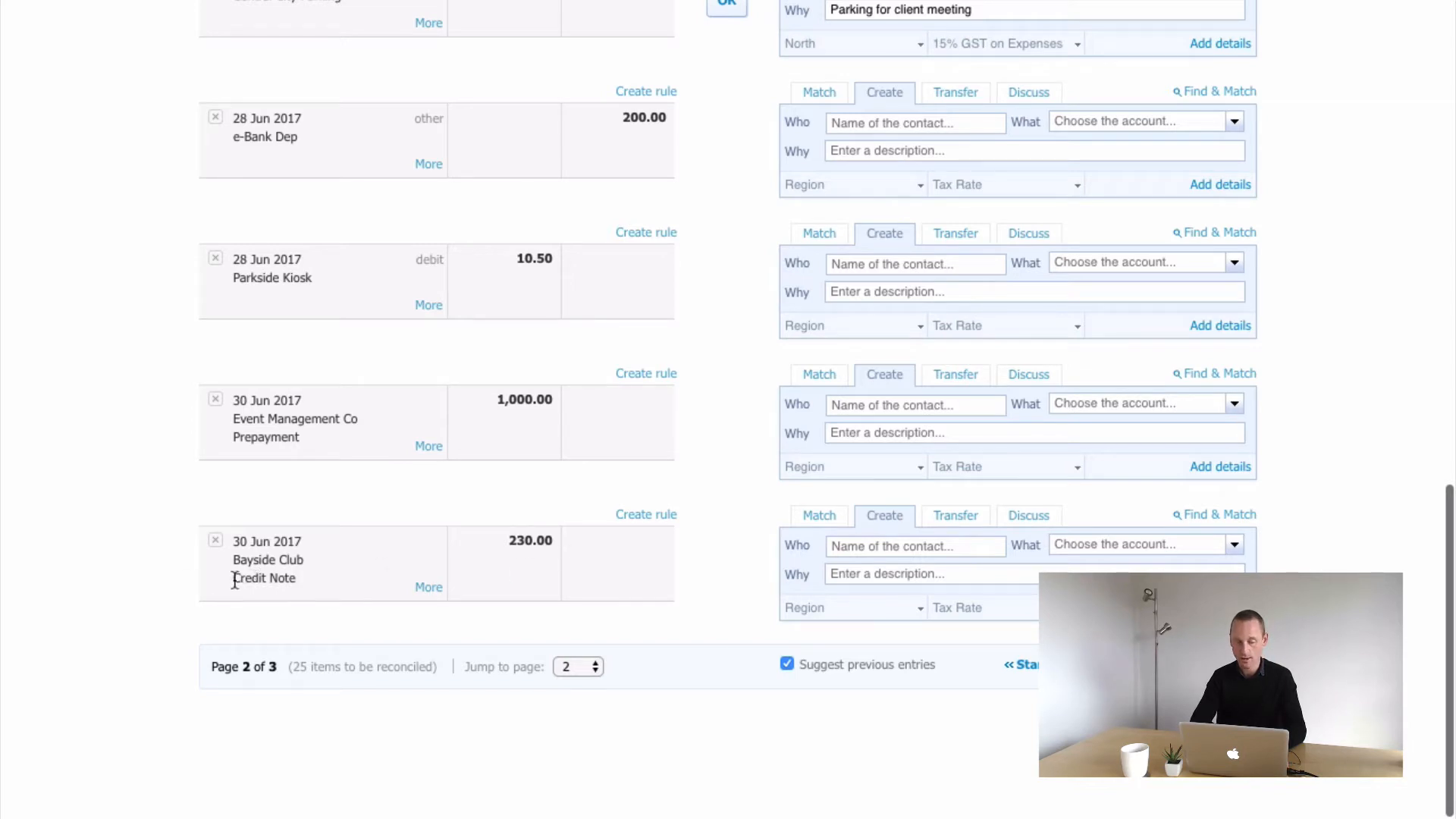
drag(235, 581, 314, 580)
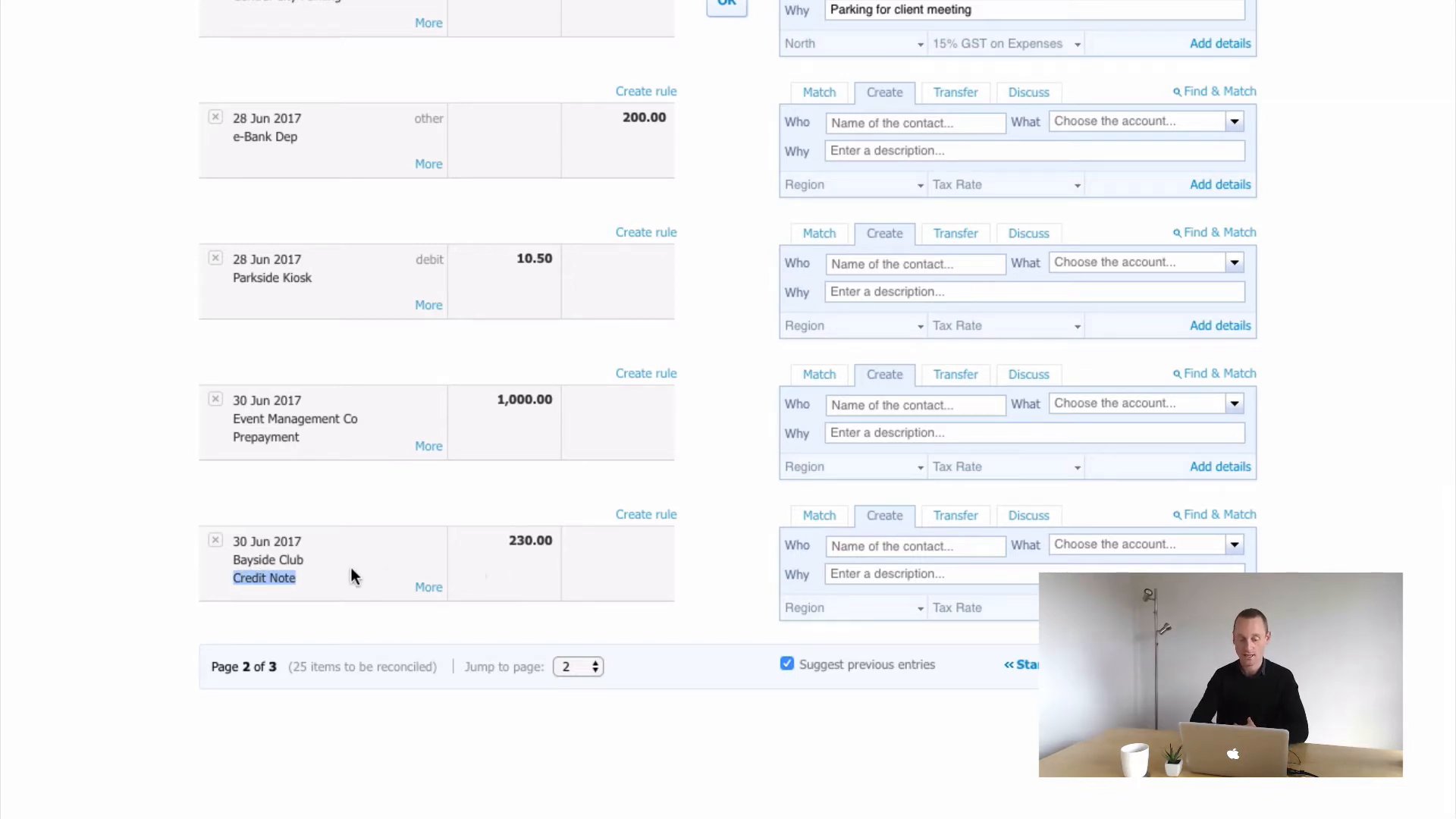
click(252, 584)
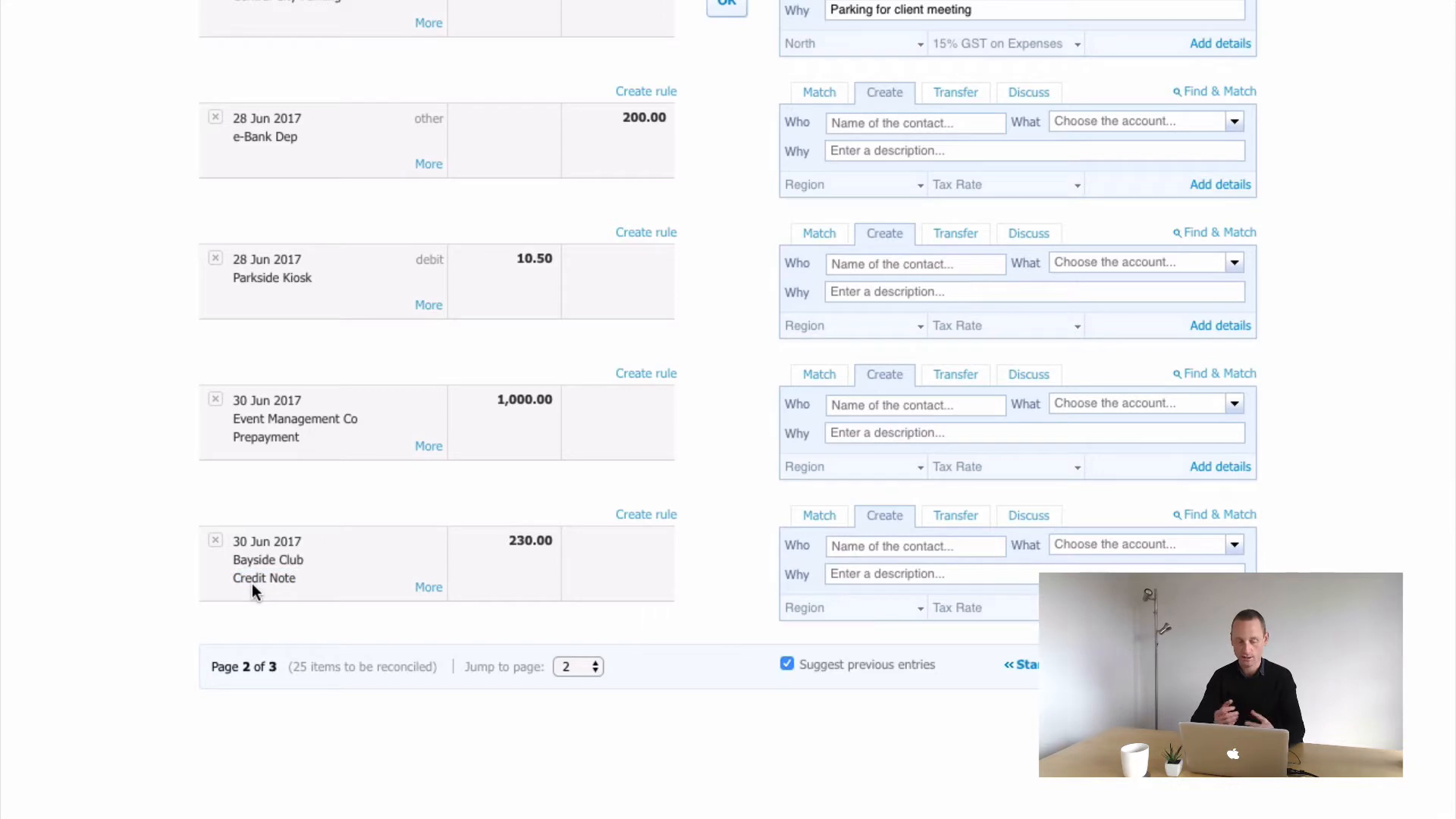
Open Find & Match for the Bayside Club line and search transactions by the amount 230
click(1207, 517)
scroll(933, 616, down, 3)
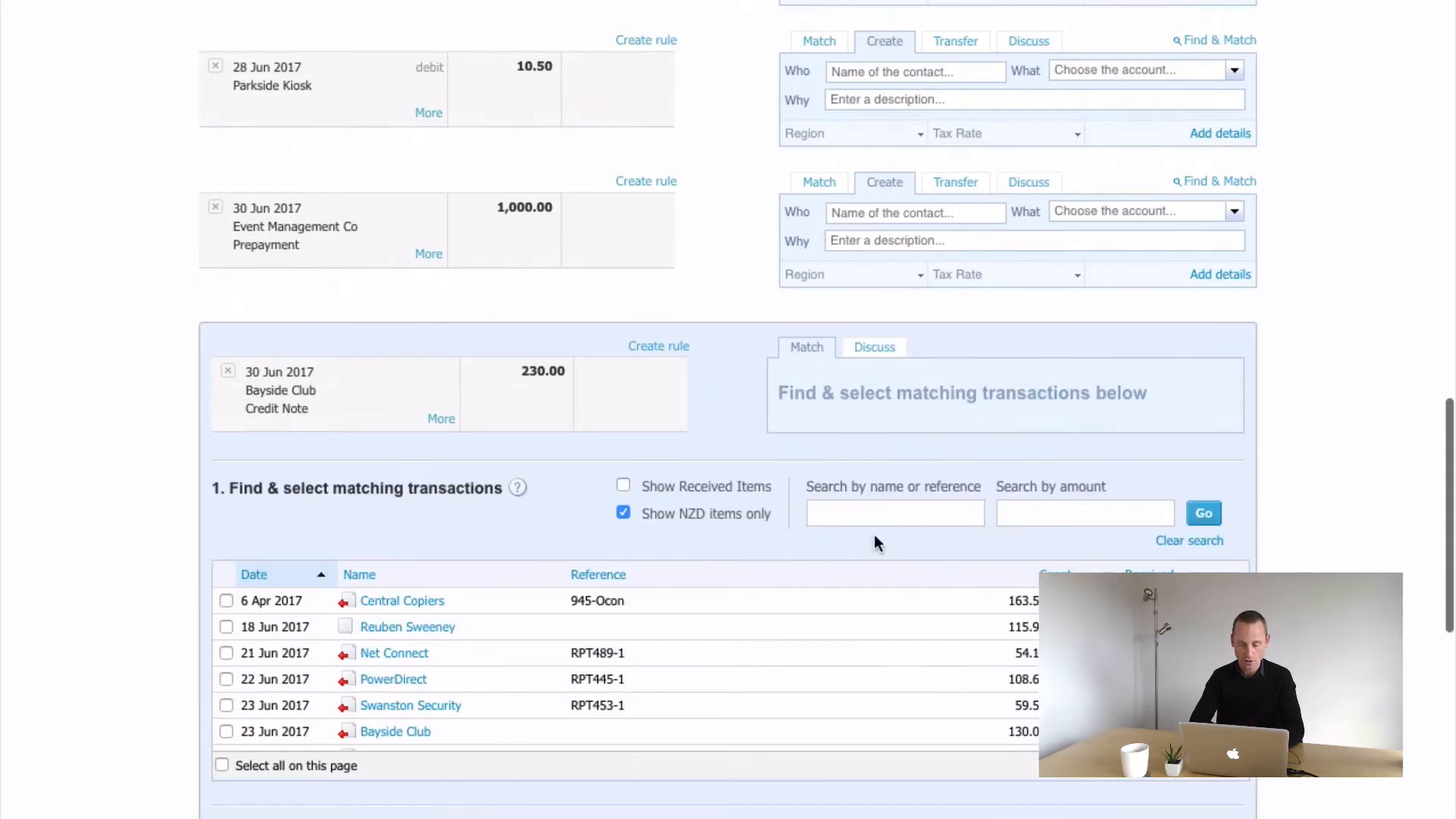
text(23)
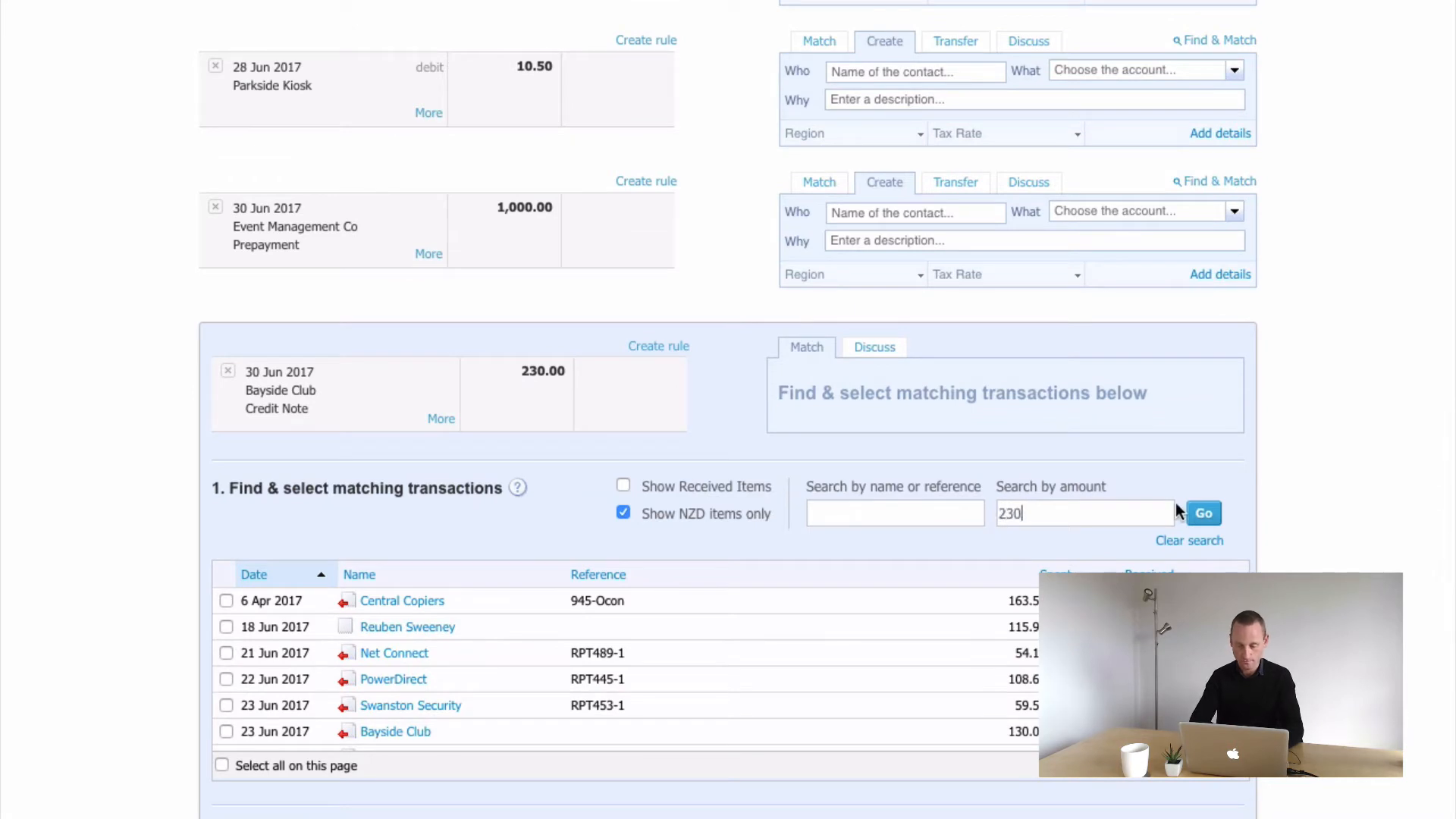
text(0)
click(1202, 513)
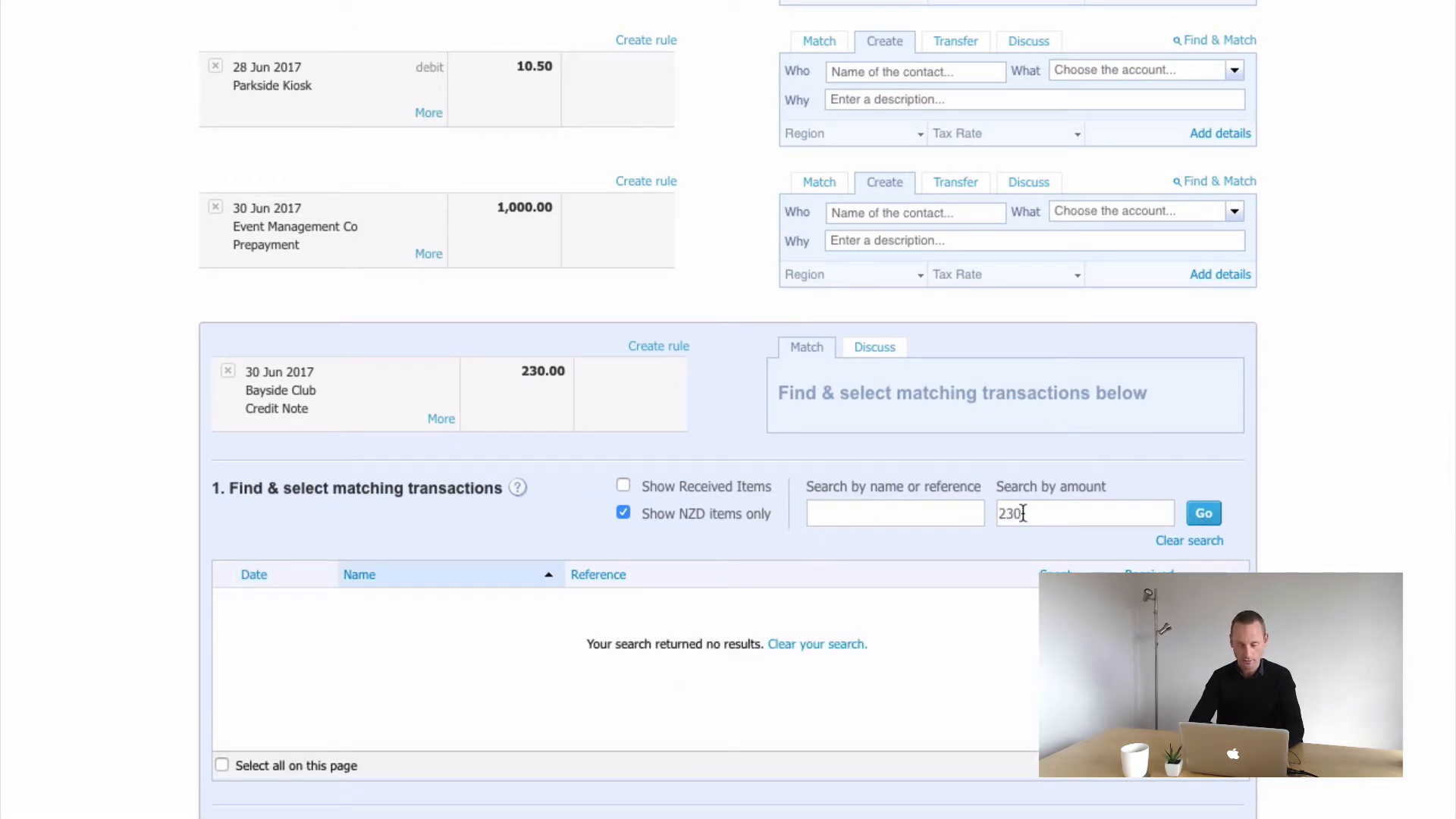
Clear the amount and search matching transactions by the name bayside instead
drag(1024, 514, 957, 512)
click(886, 524)
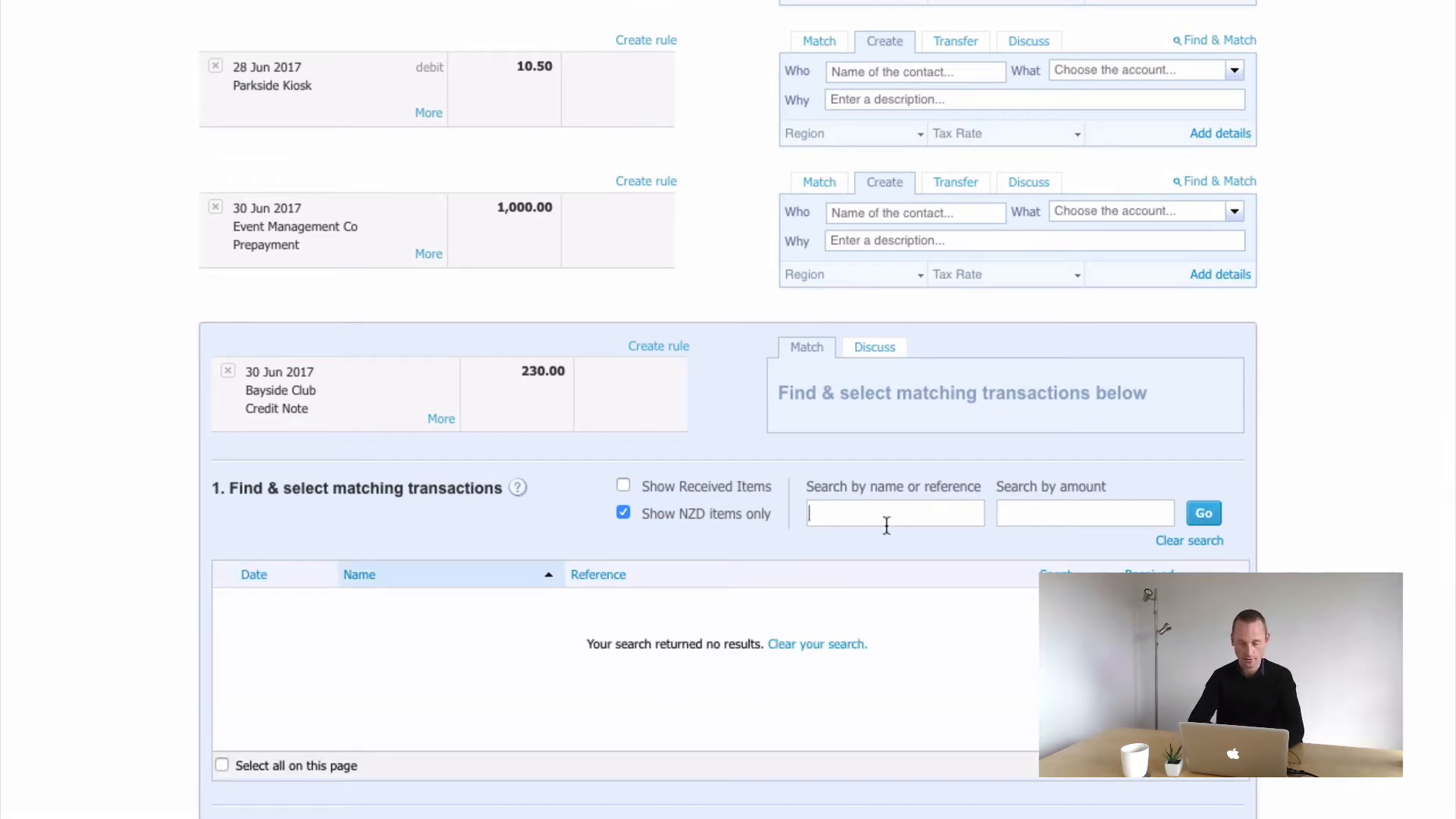
text(bayside)
key(Return)
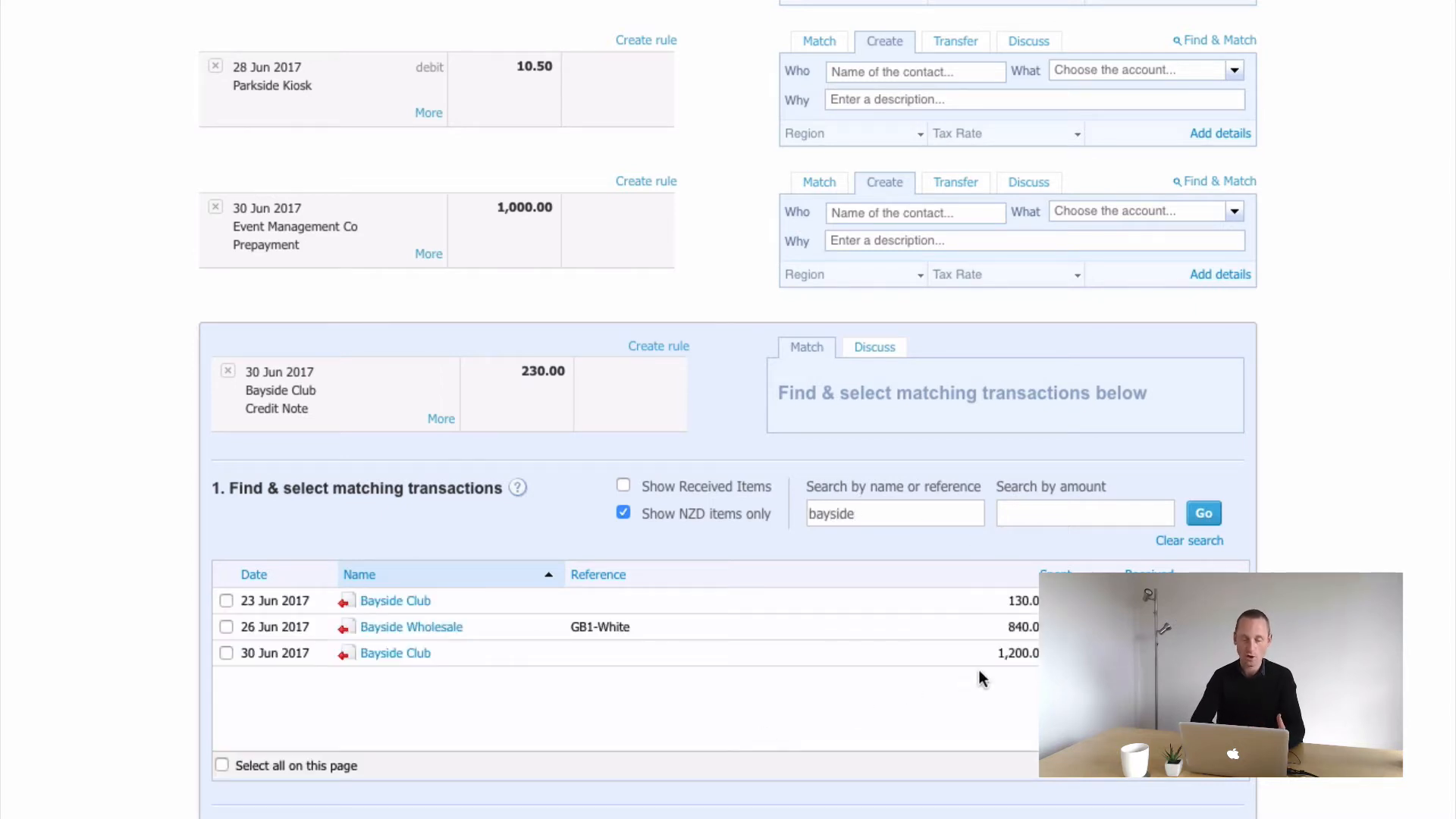
Clear the name search field in the Find & Match panel
scroll(980, 671, down, 4)
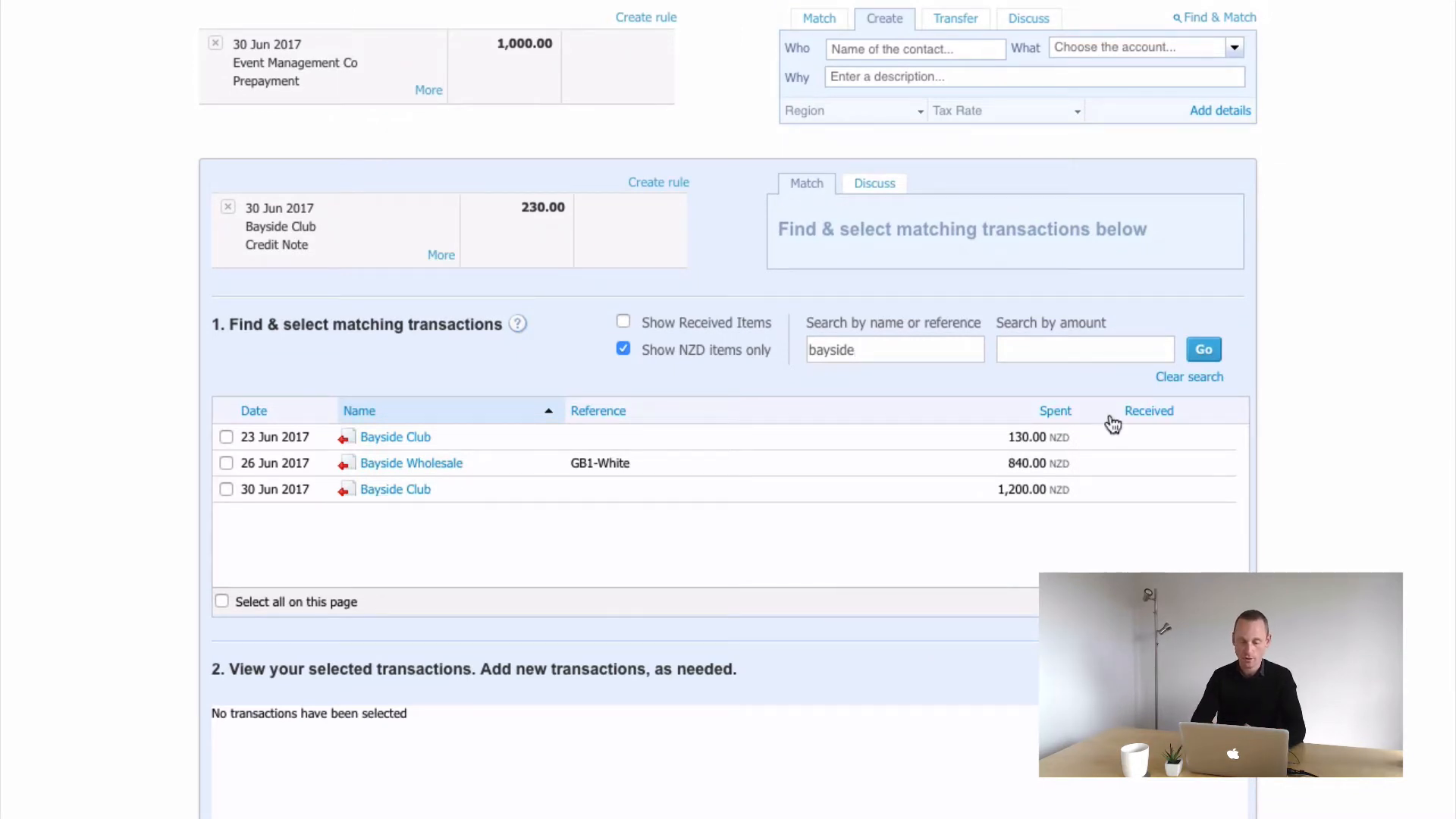
double_click(827, 350)
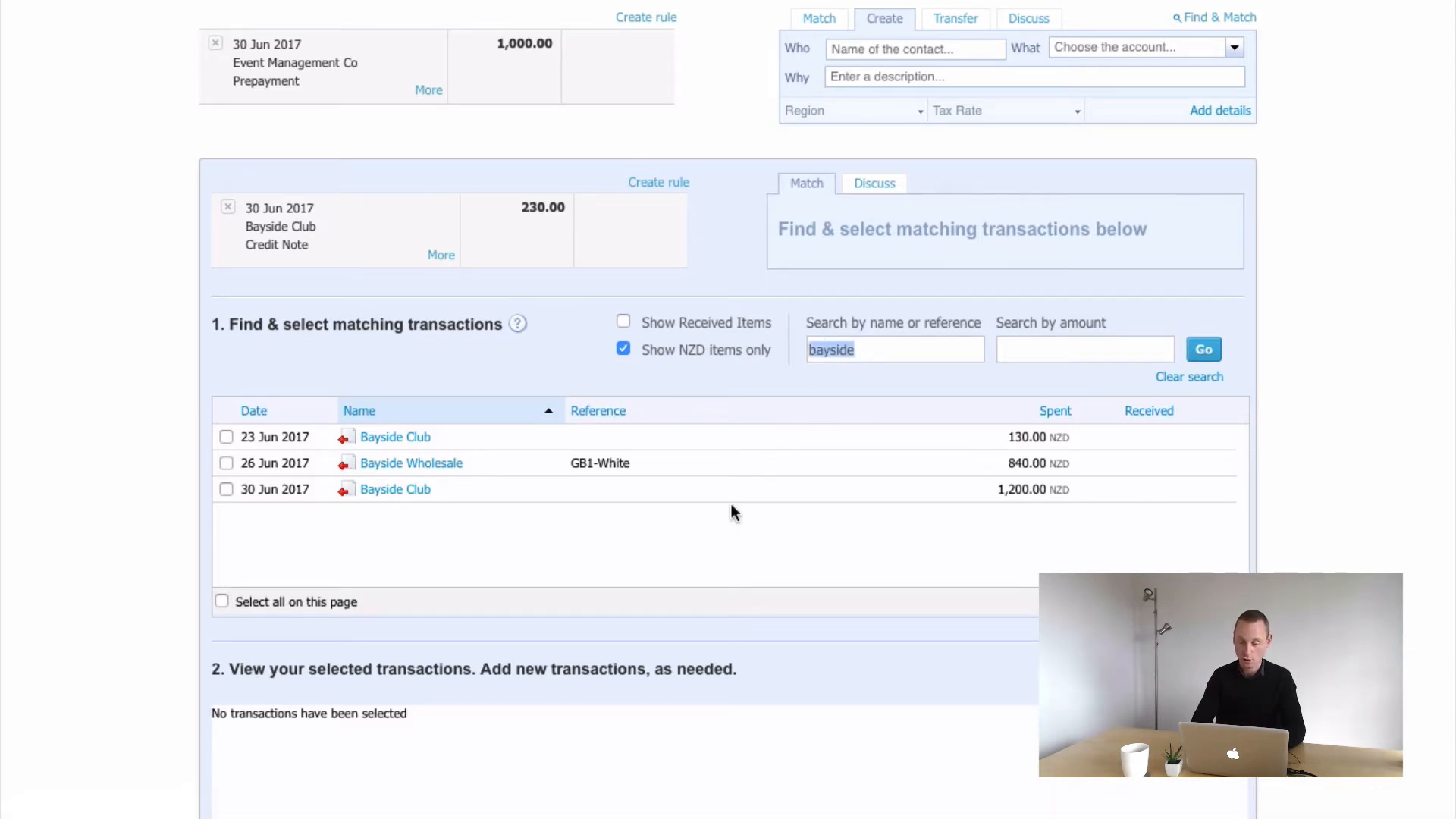
key(BackSpace)
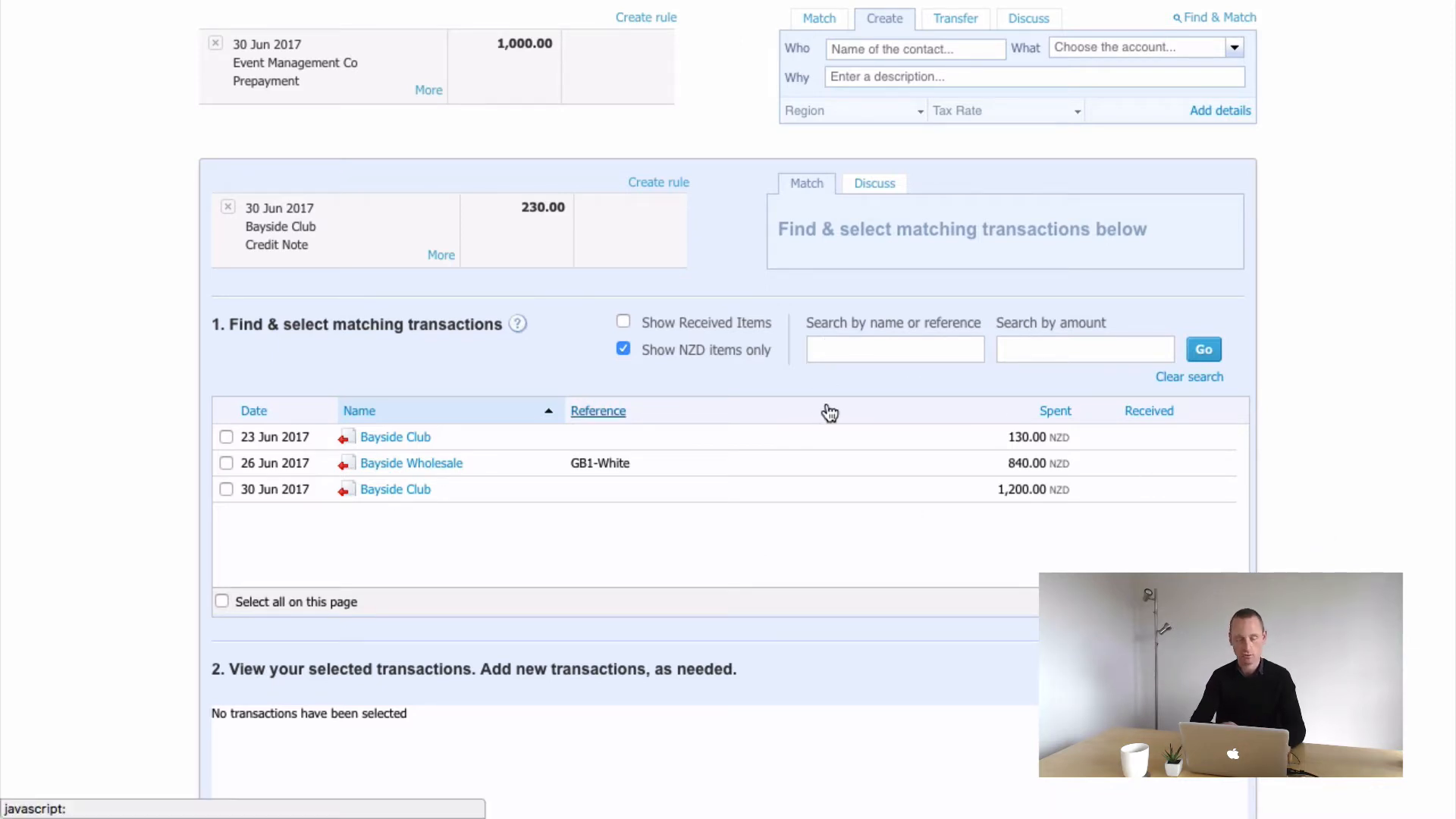
scroll(744, 289, up, 20)
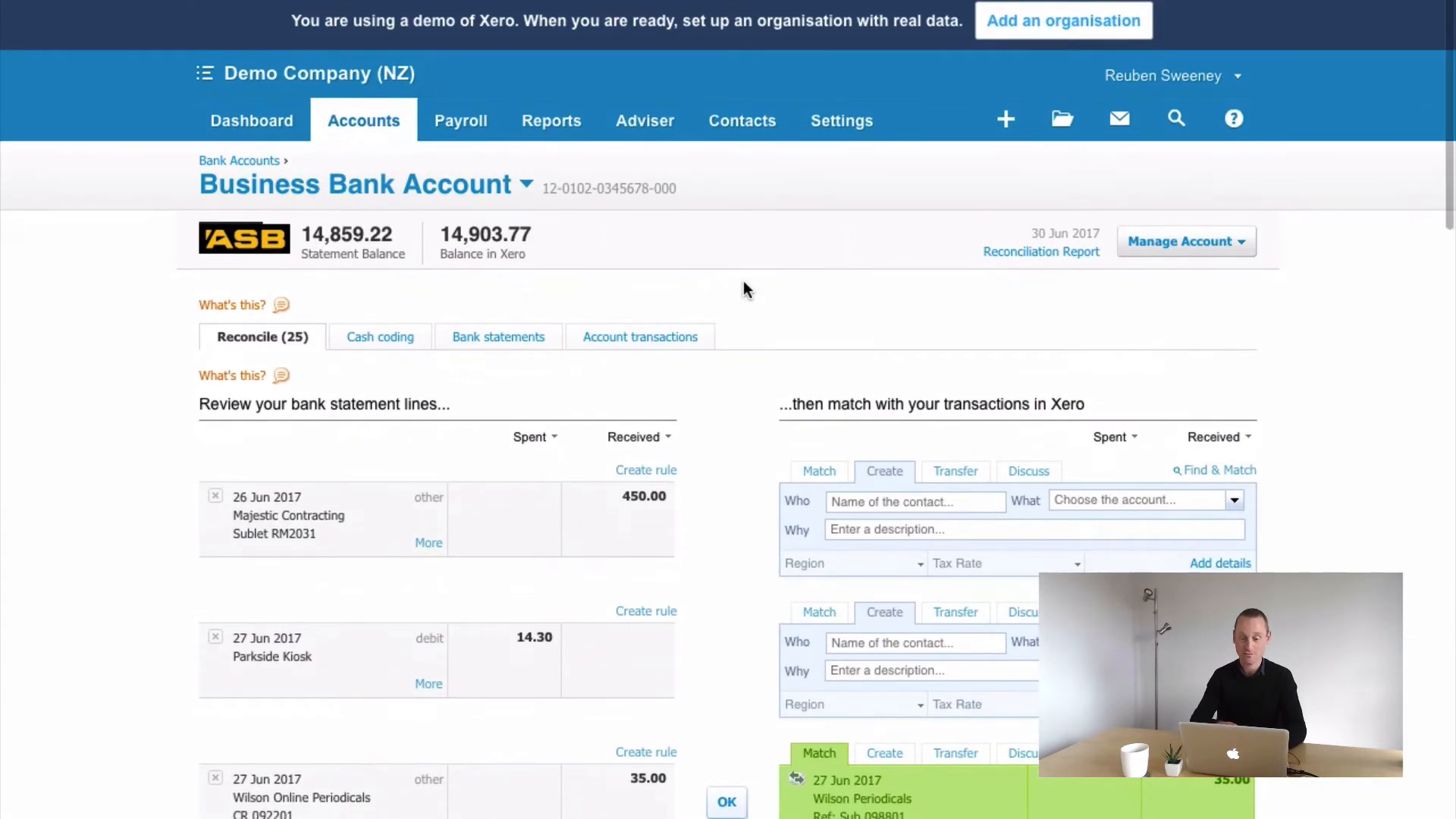
scroll(743, 289, down, 20)
scroll(743, 289, up, 5)
scroll(743, 289, up, 3)
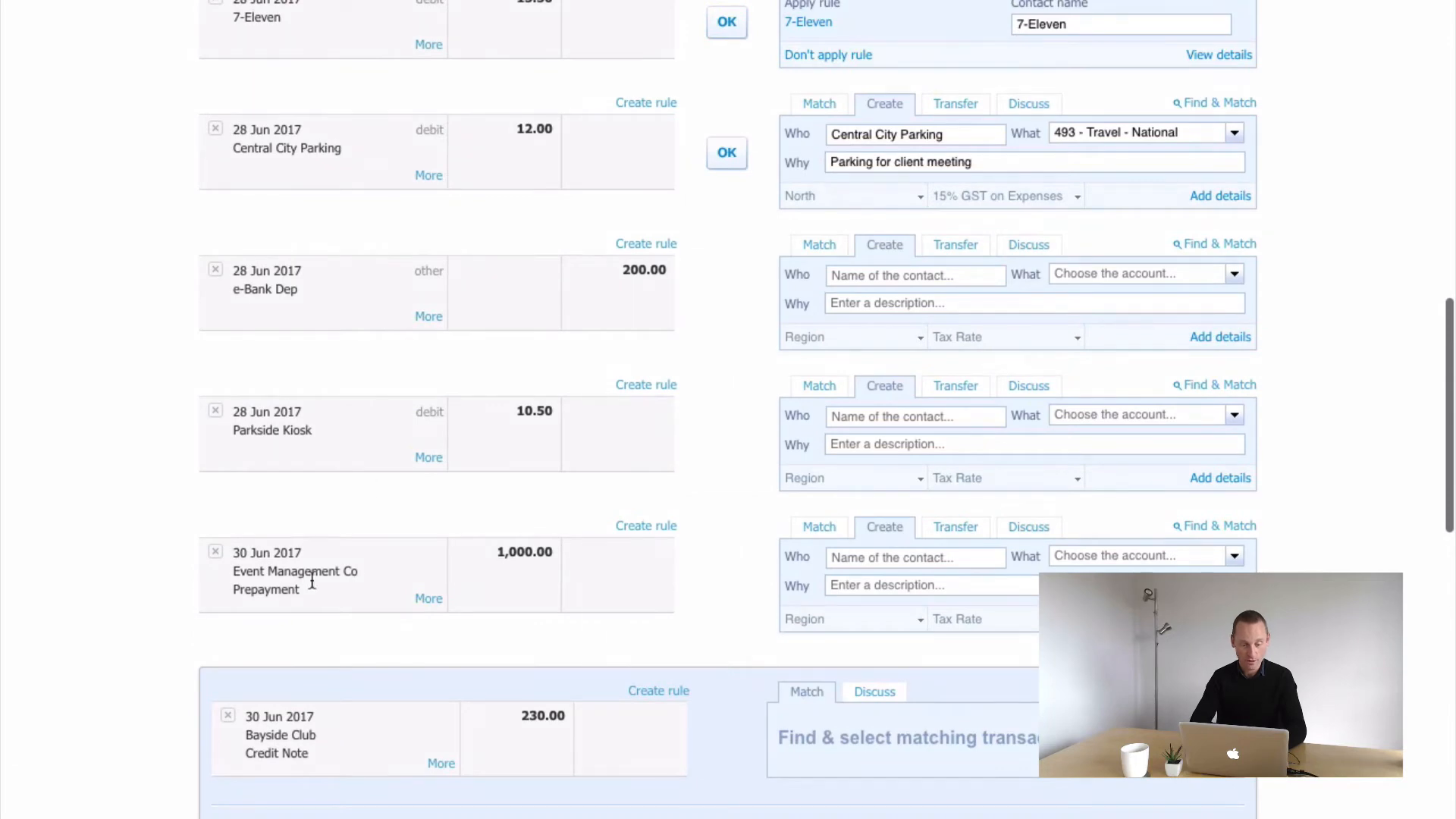
scroll(362, 622, down, 5)
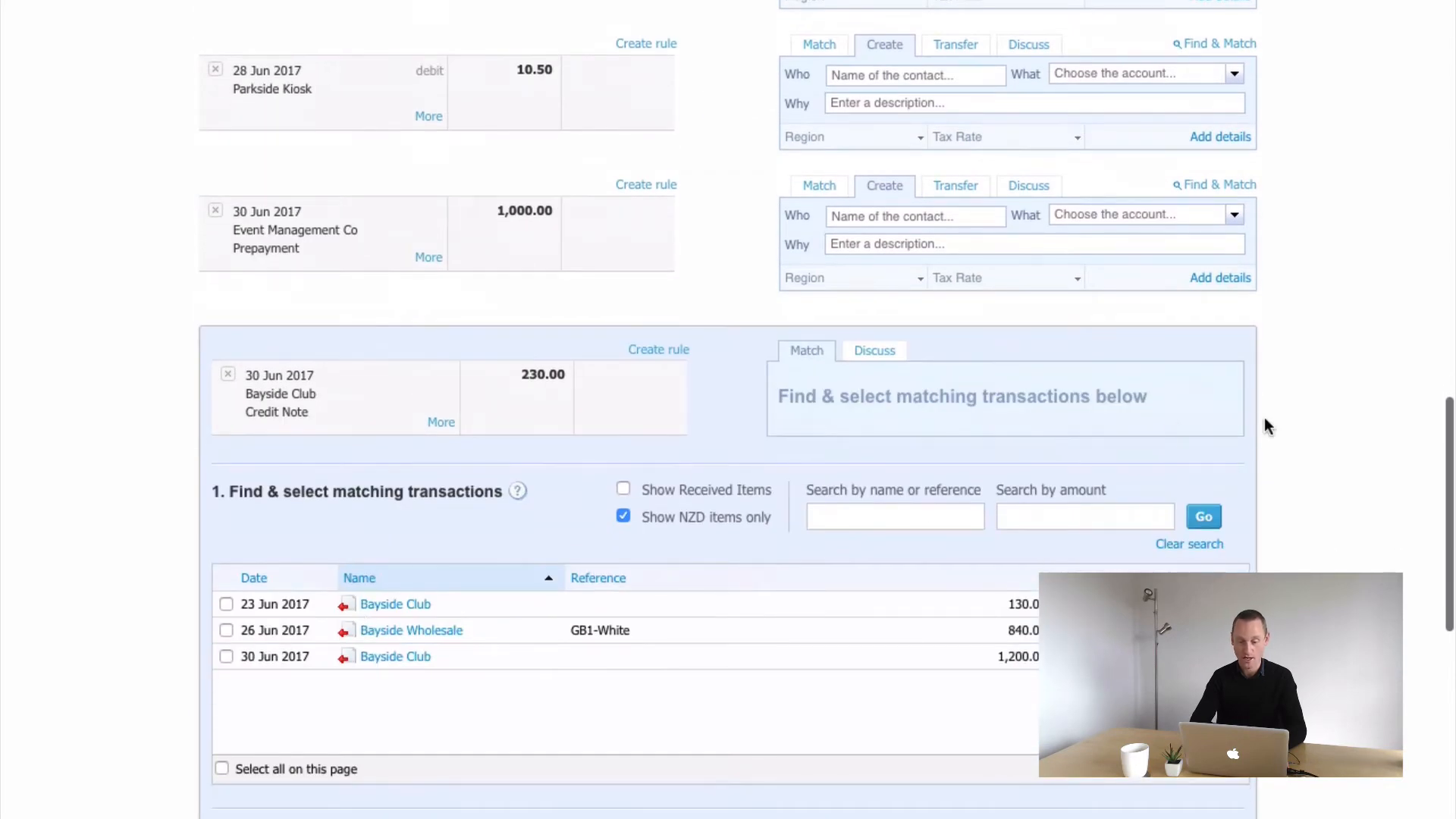
scroll(741, 237, up, 15)
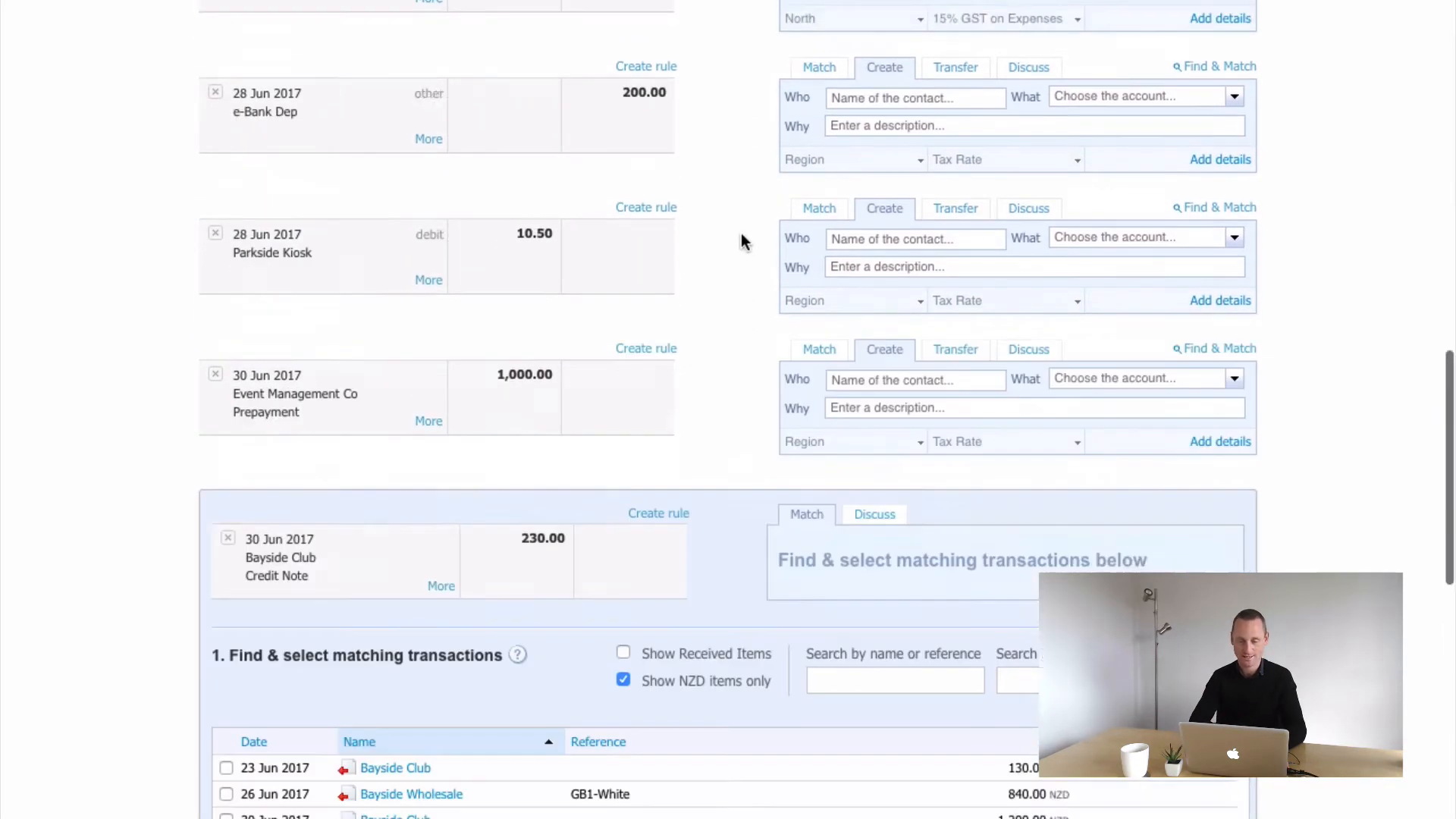
Open the Sales invoices that are awaiting payment
scroll(740, 234, down, 1)
click(364, 115)
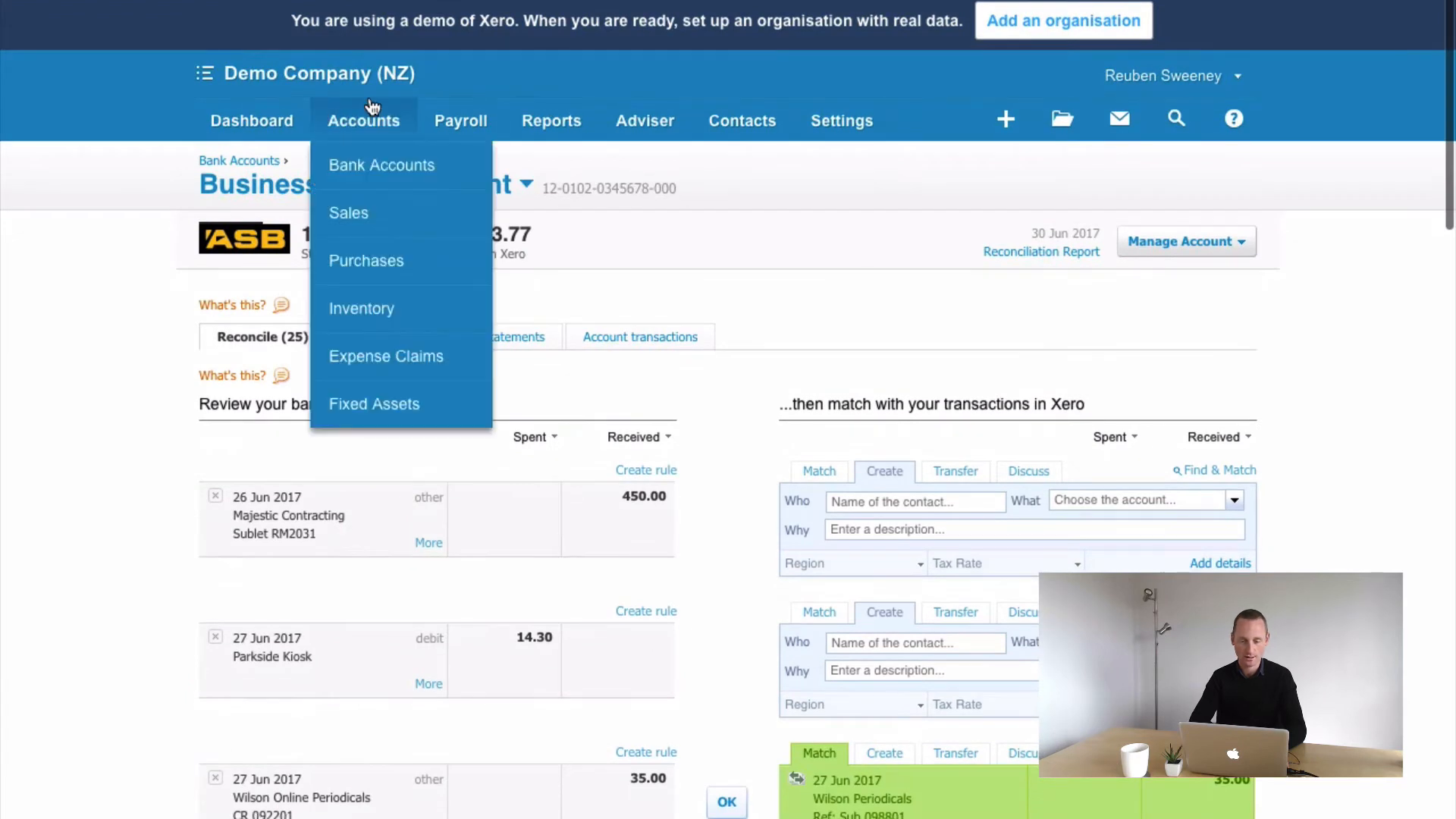
click(356, 224)
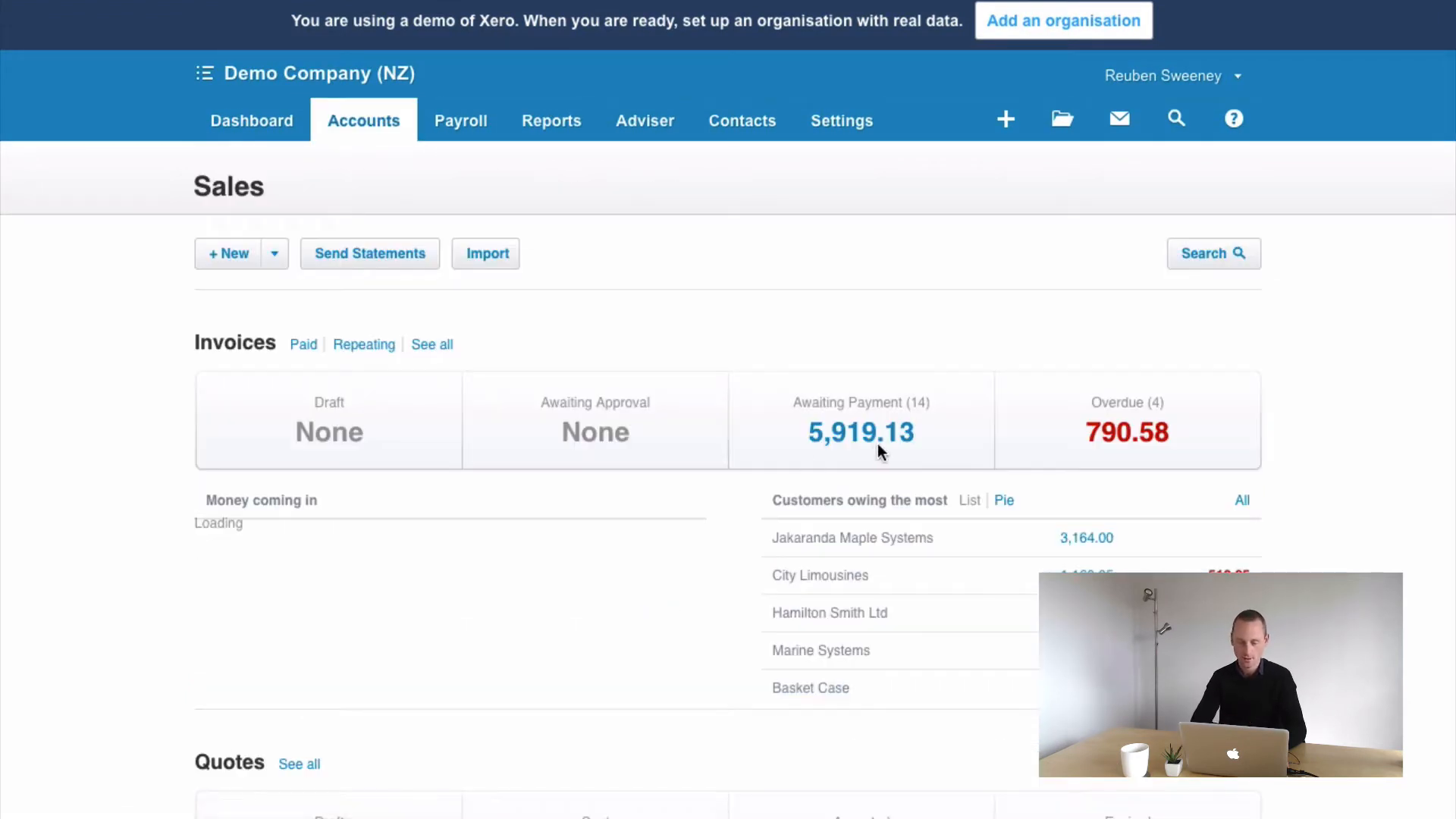
click(858, 434)
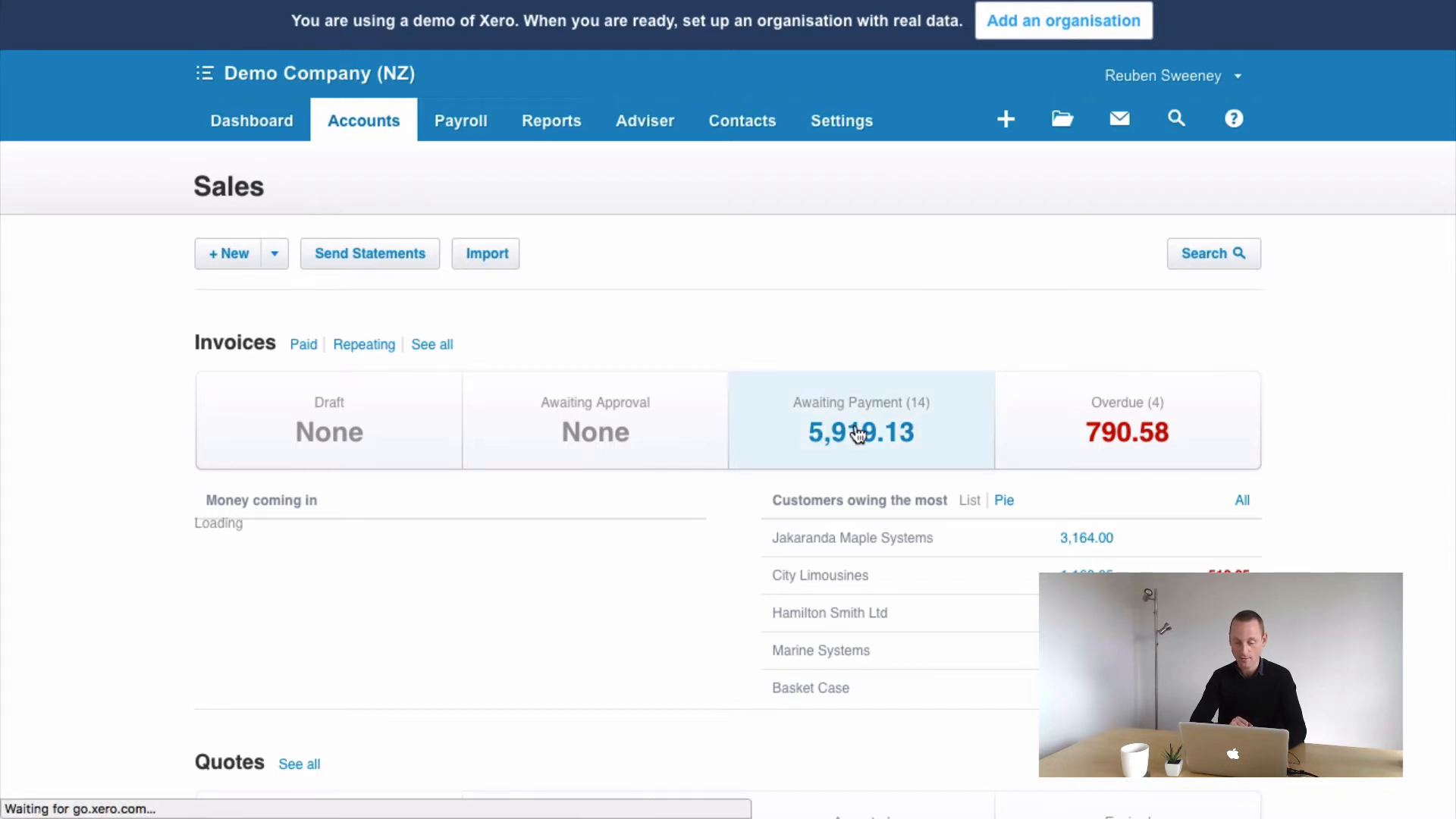
Open the Bayside Club credit note CN-0048 from the awaiting payment list
scroll(690, 557, down, 4)
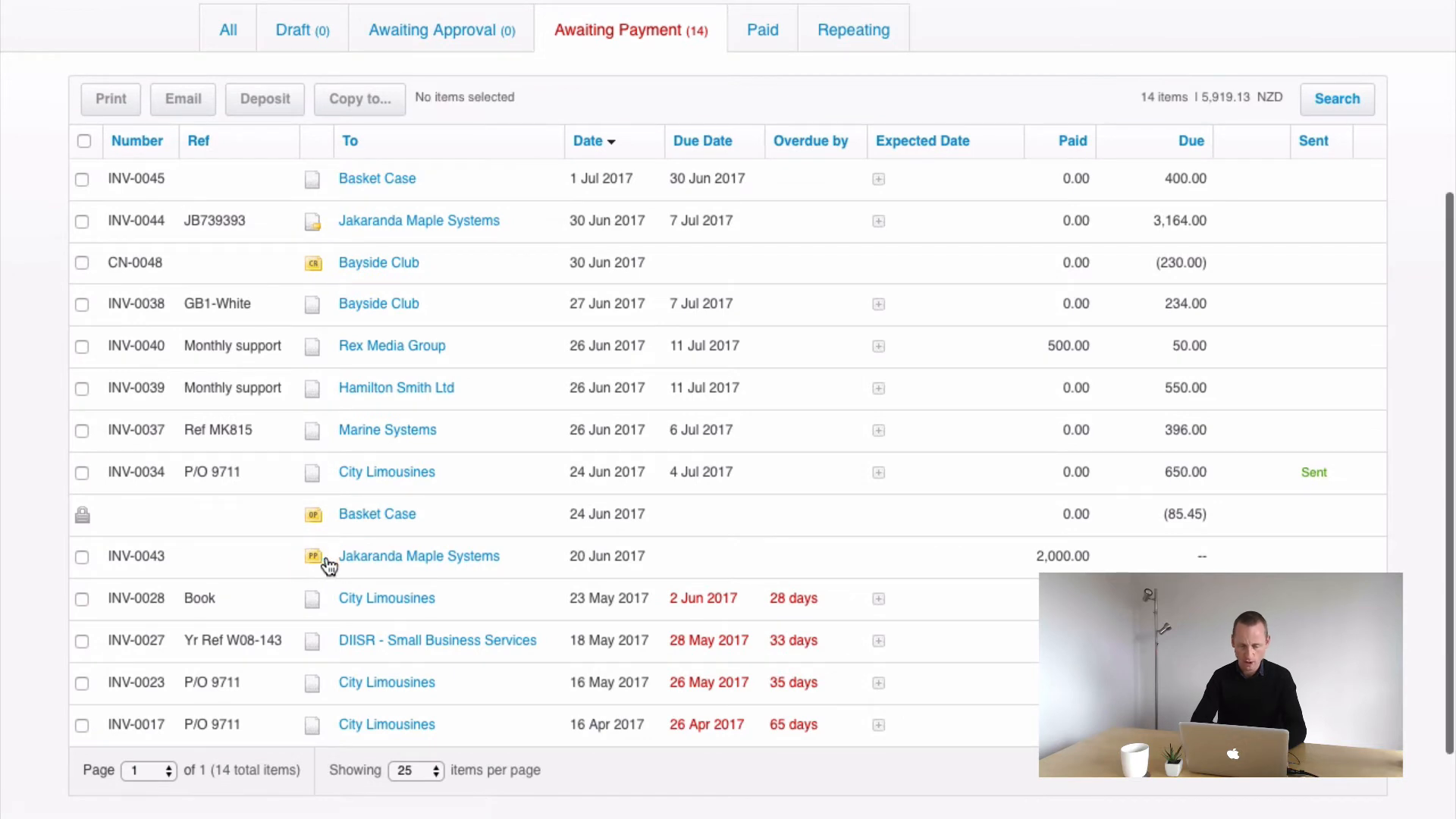
click(353, 560)
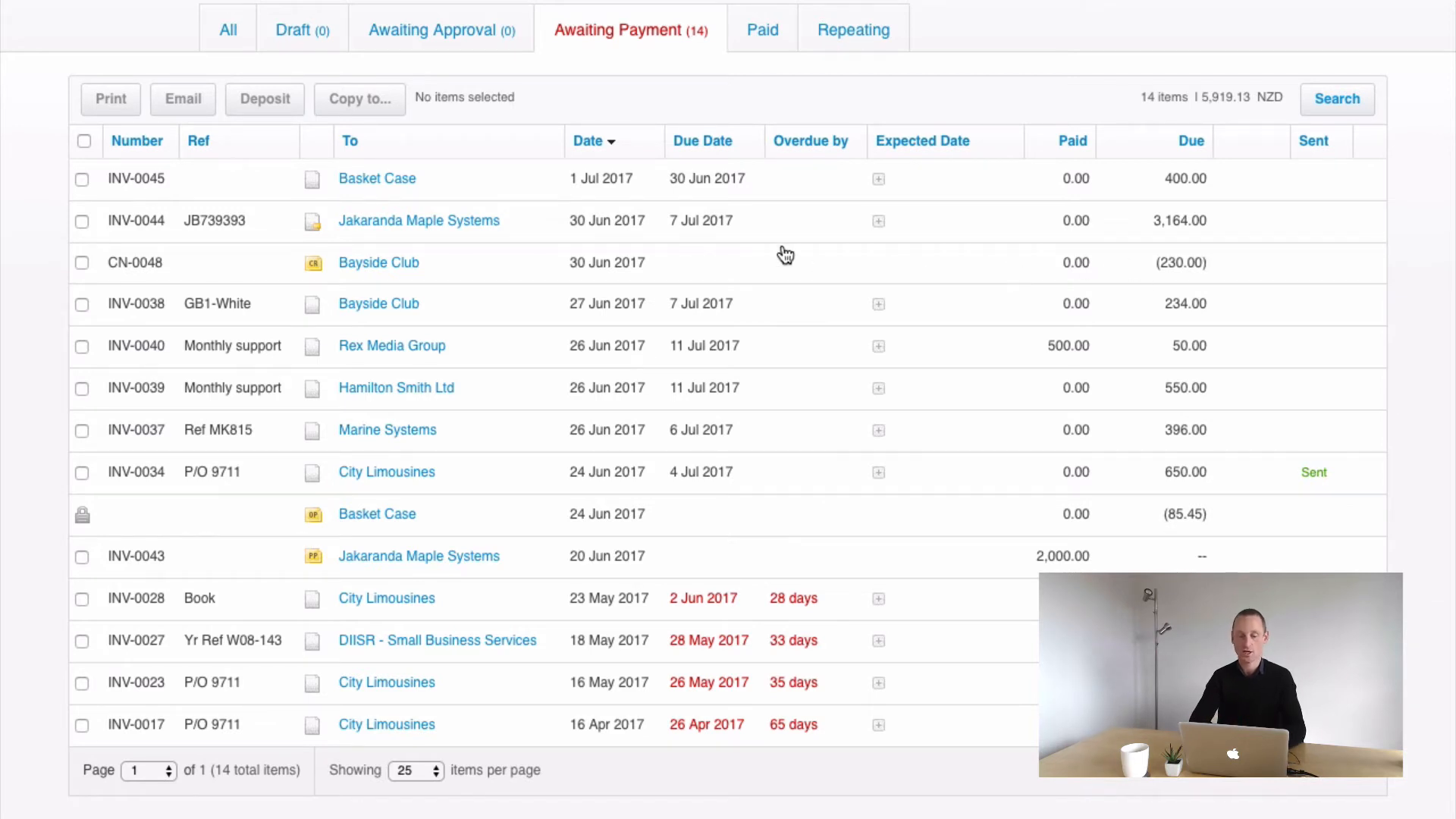
click(443, 273)
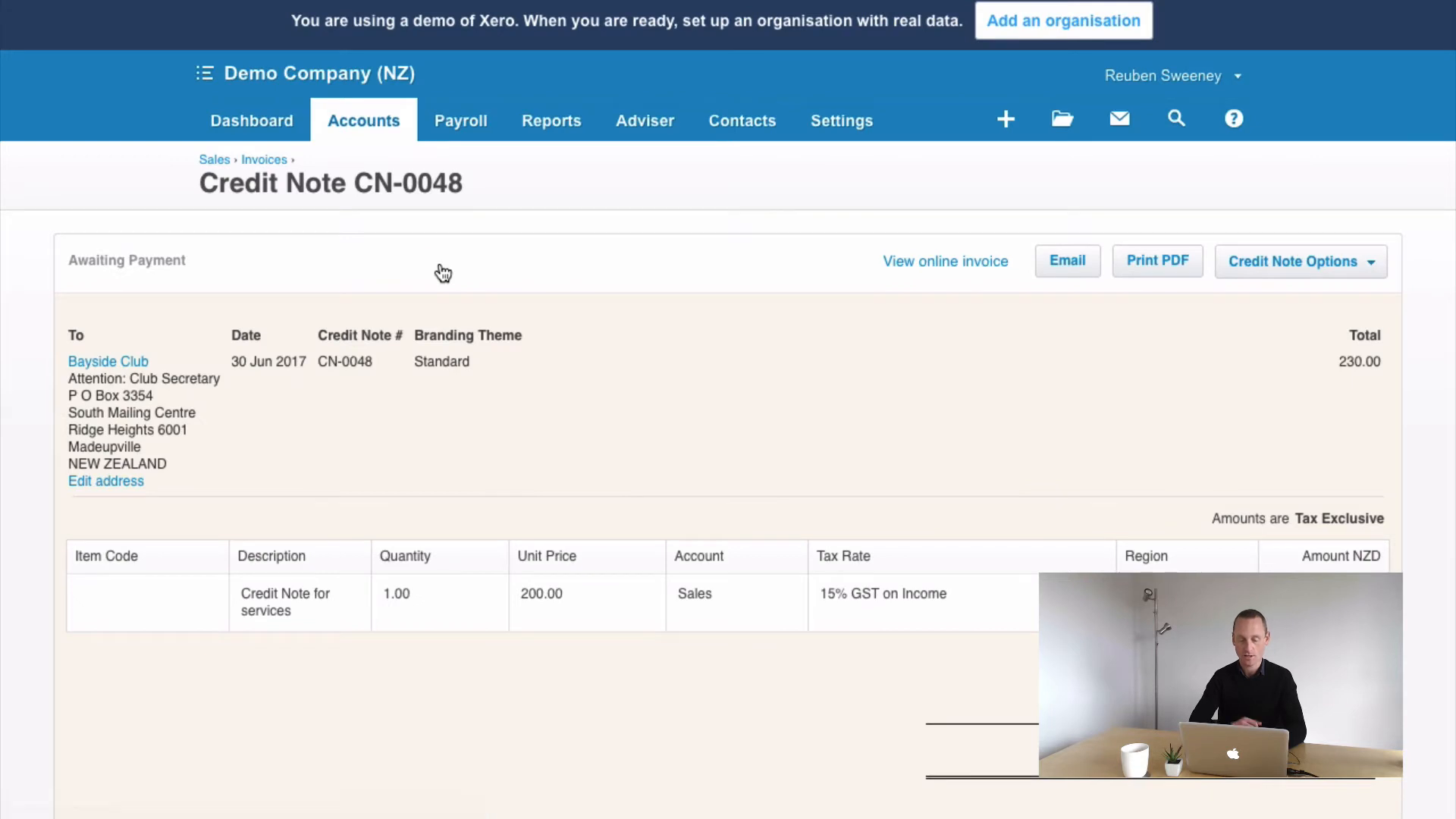
Add a cash refund of 230.00 dated 30 Jun 2017 paid from 090 - Business Bank Account
scroll(807, 389, down, 6)
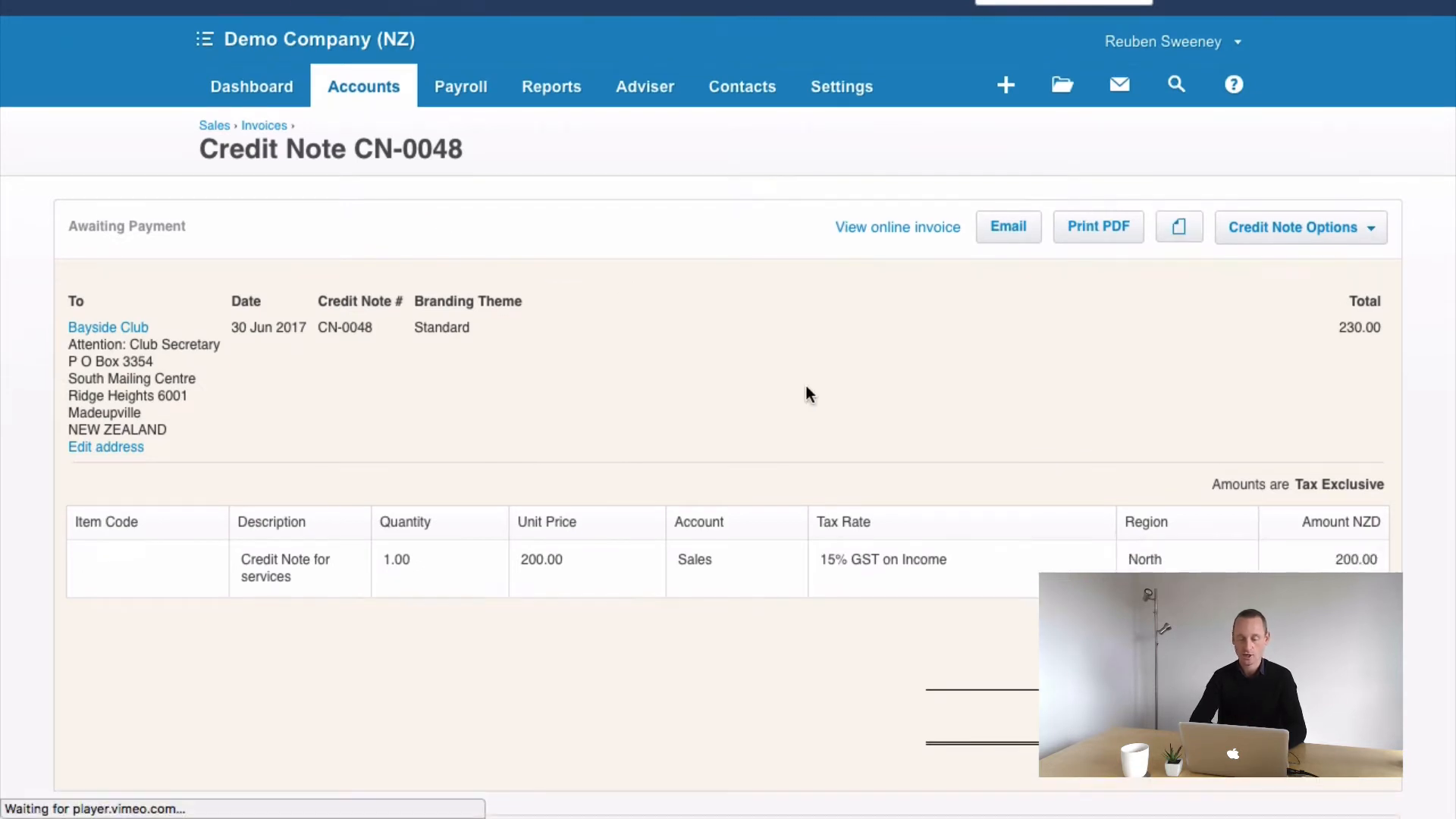
scroll(807, 387, up, 1)
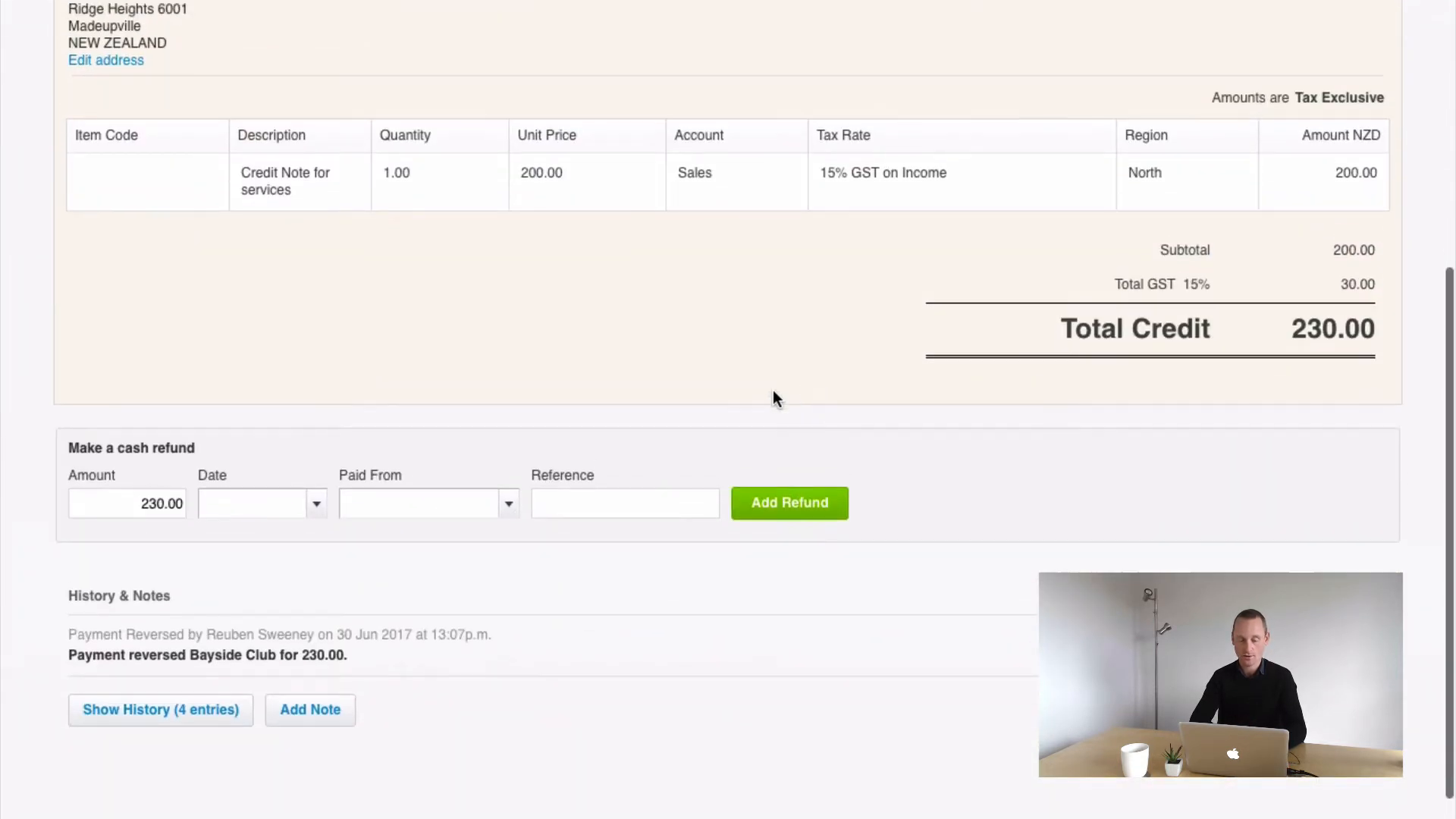
scroll(293, 455, up, 3)
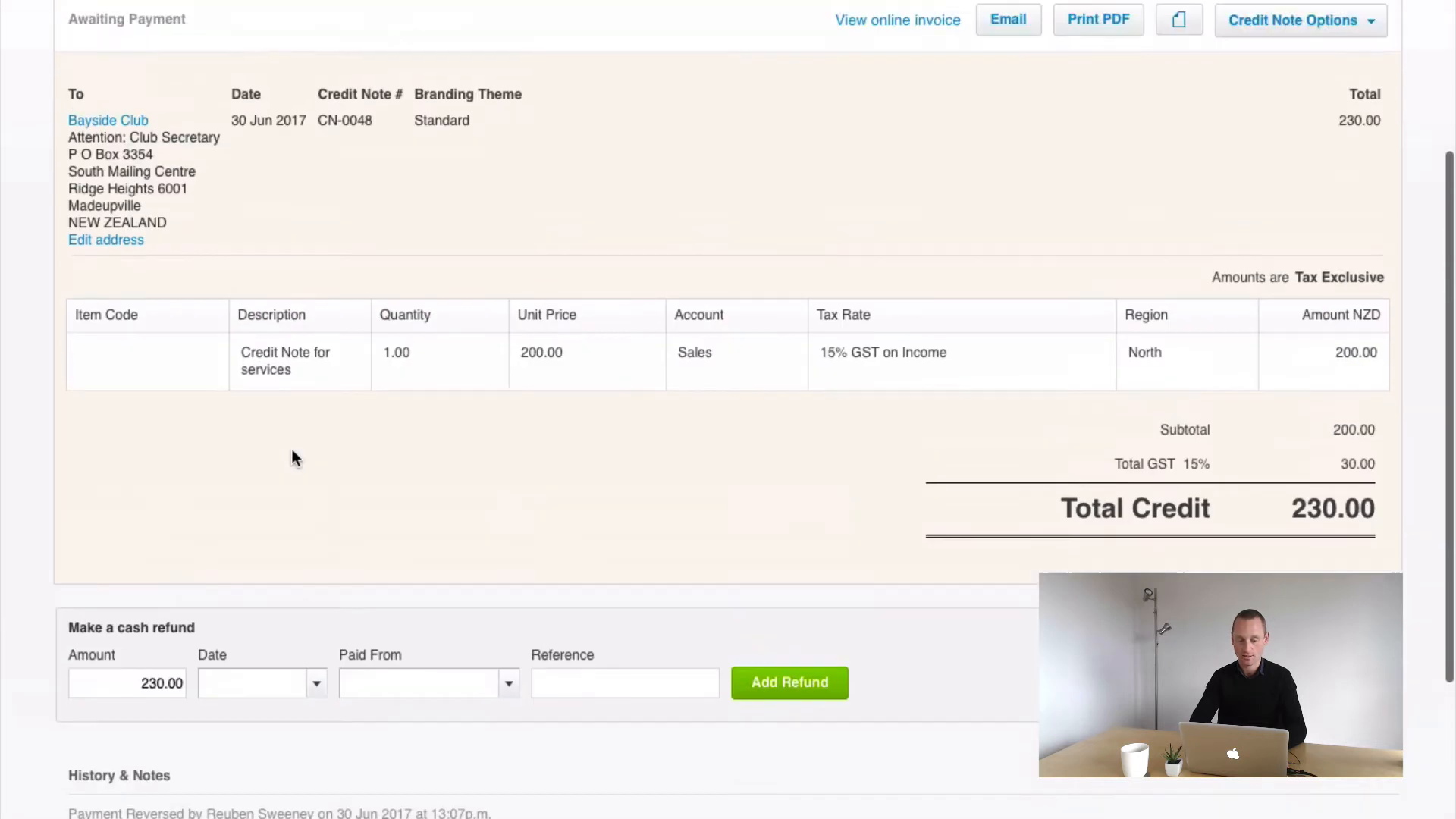
scroll(293, 455, down, 3)
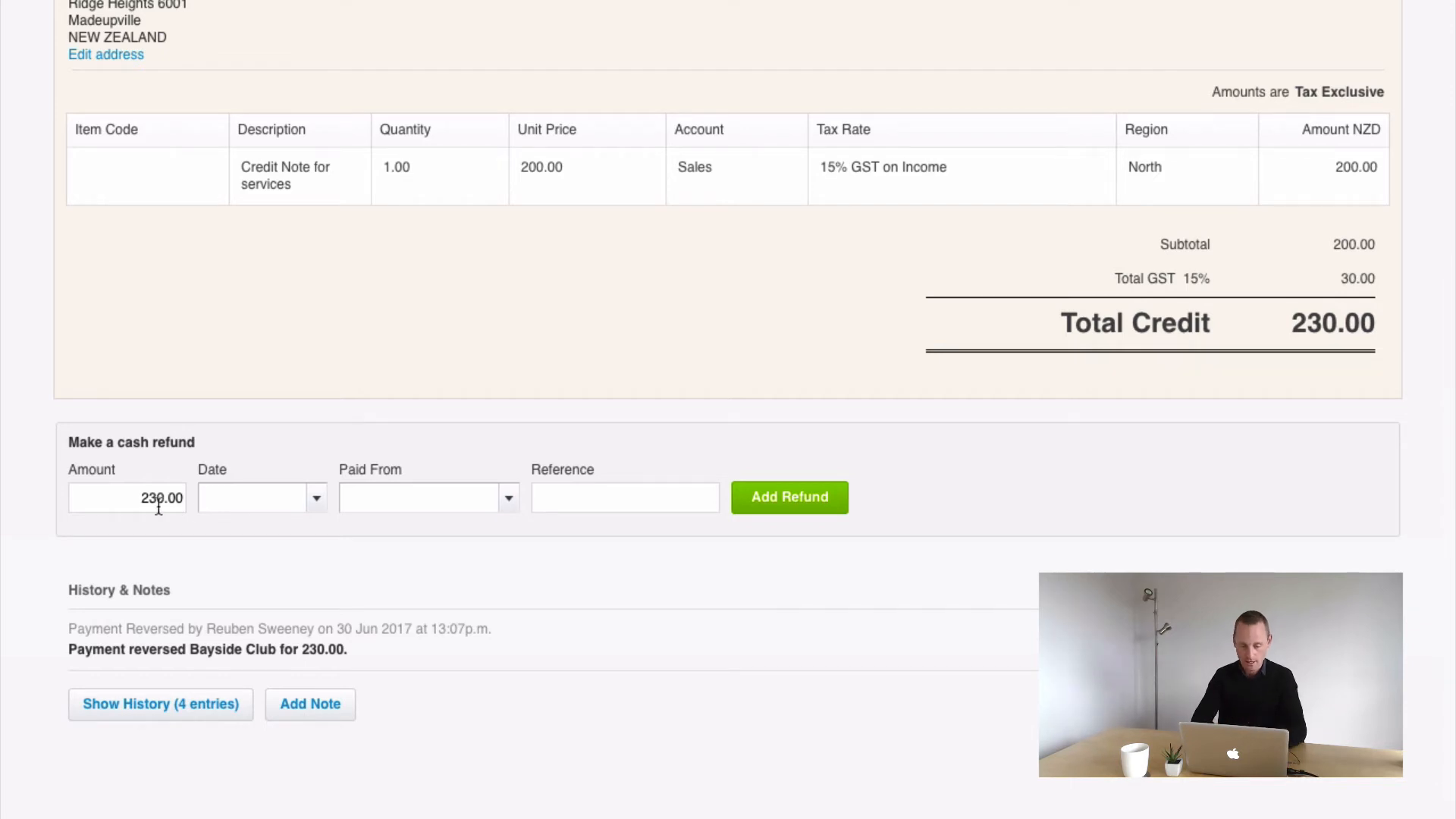
click(326, 506)
click(496, 399)
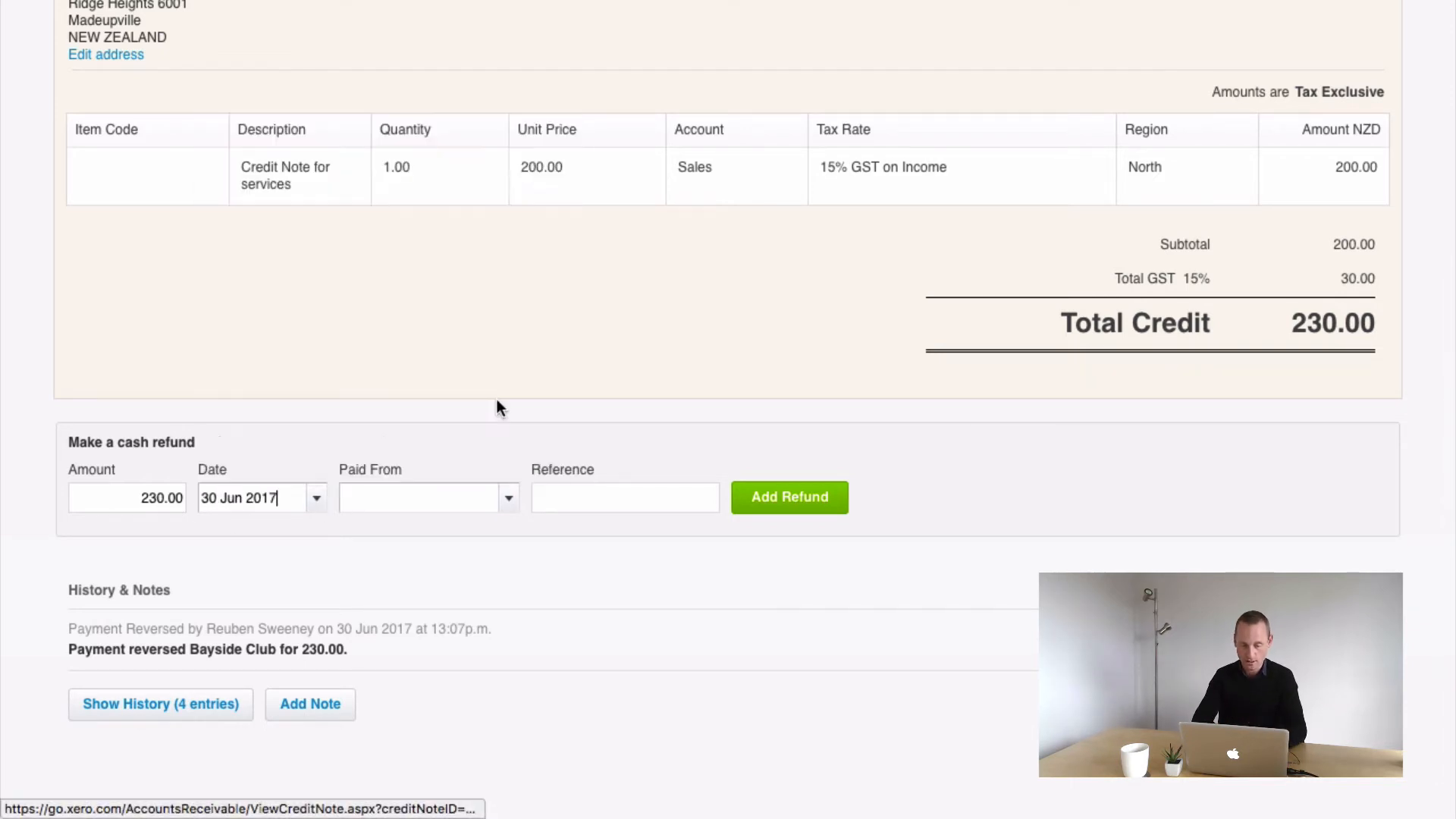
click(508, 498)
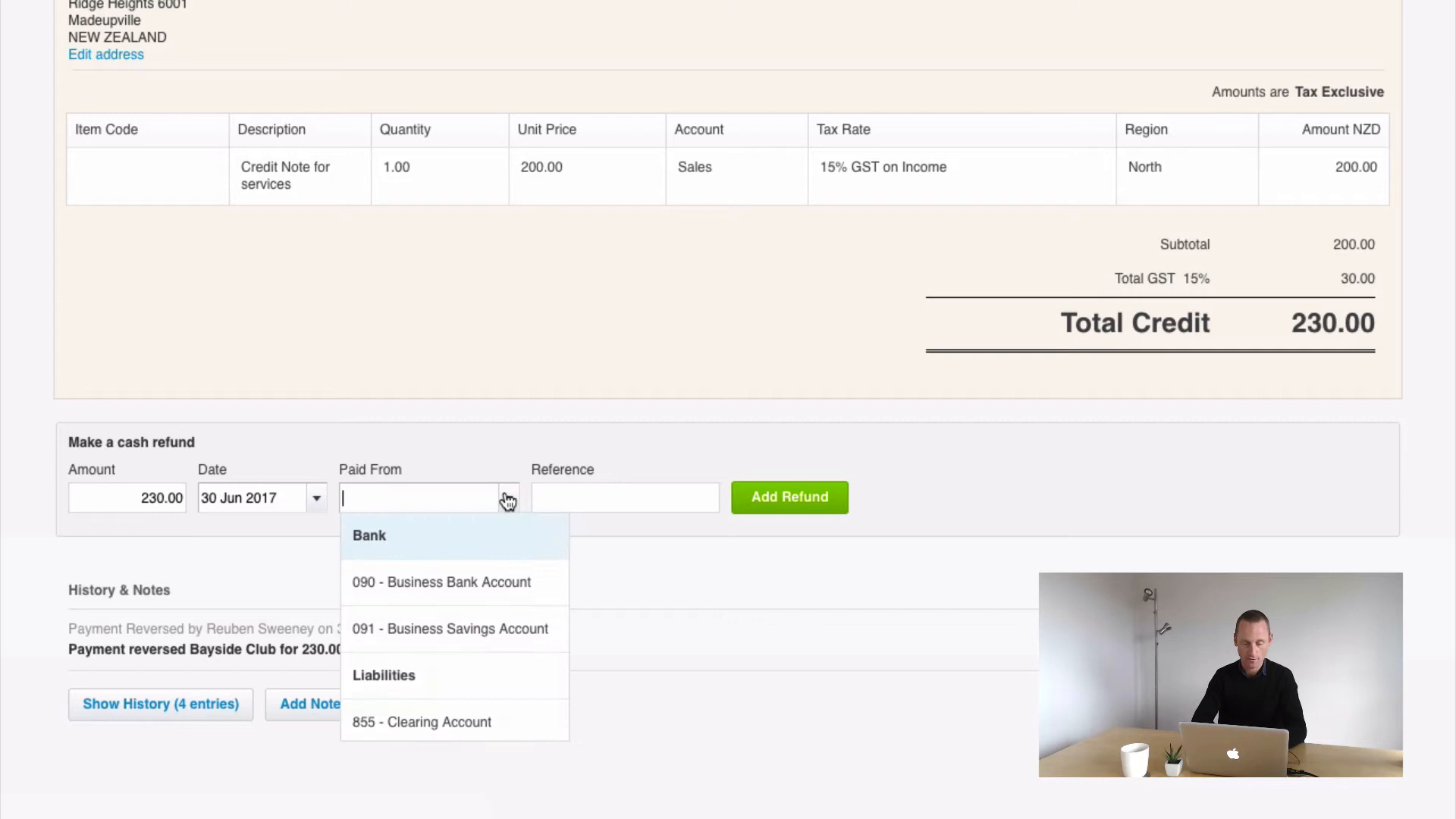
click(402, 581)
click(589, 499)
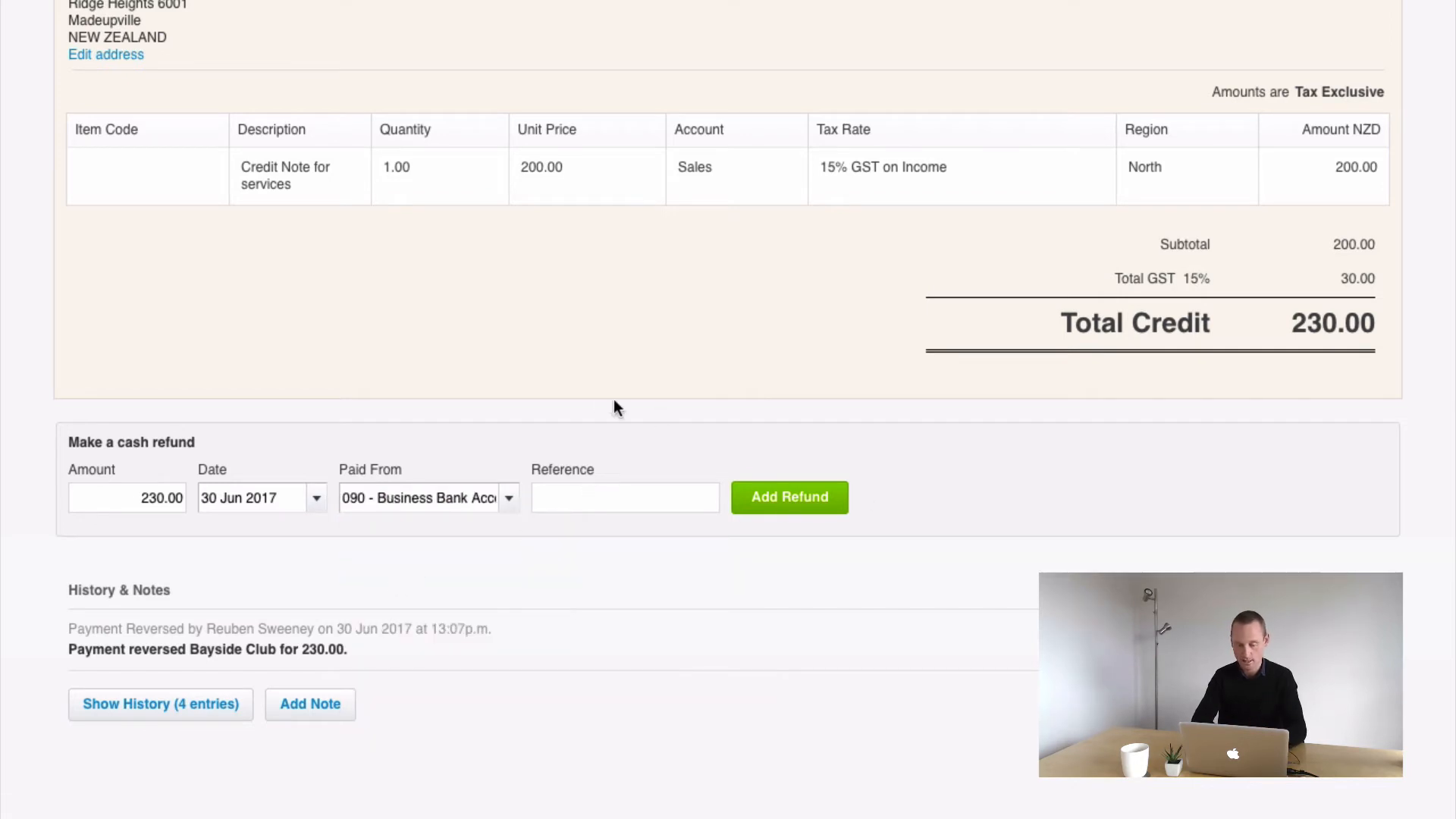
click(791, 501)
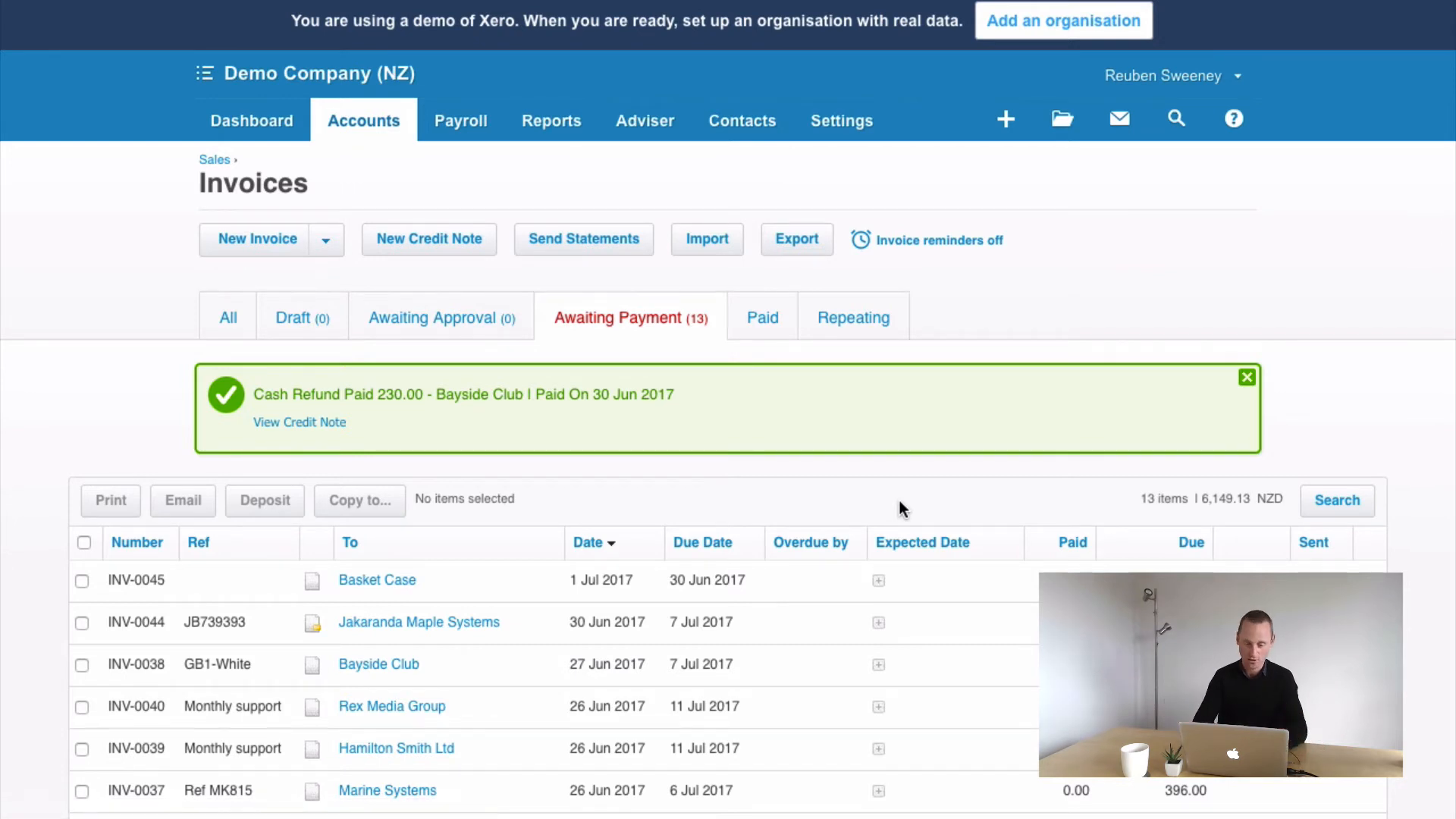
Return to the bank reconciliation from the dashboard and locate the Bayside Club credit note line
click(262, 123)
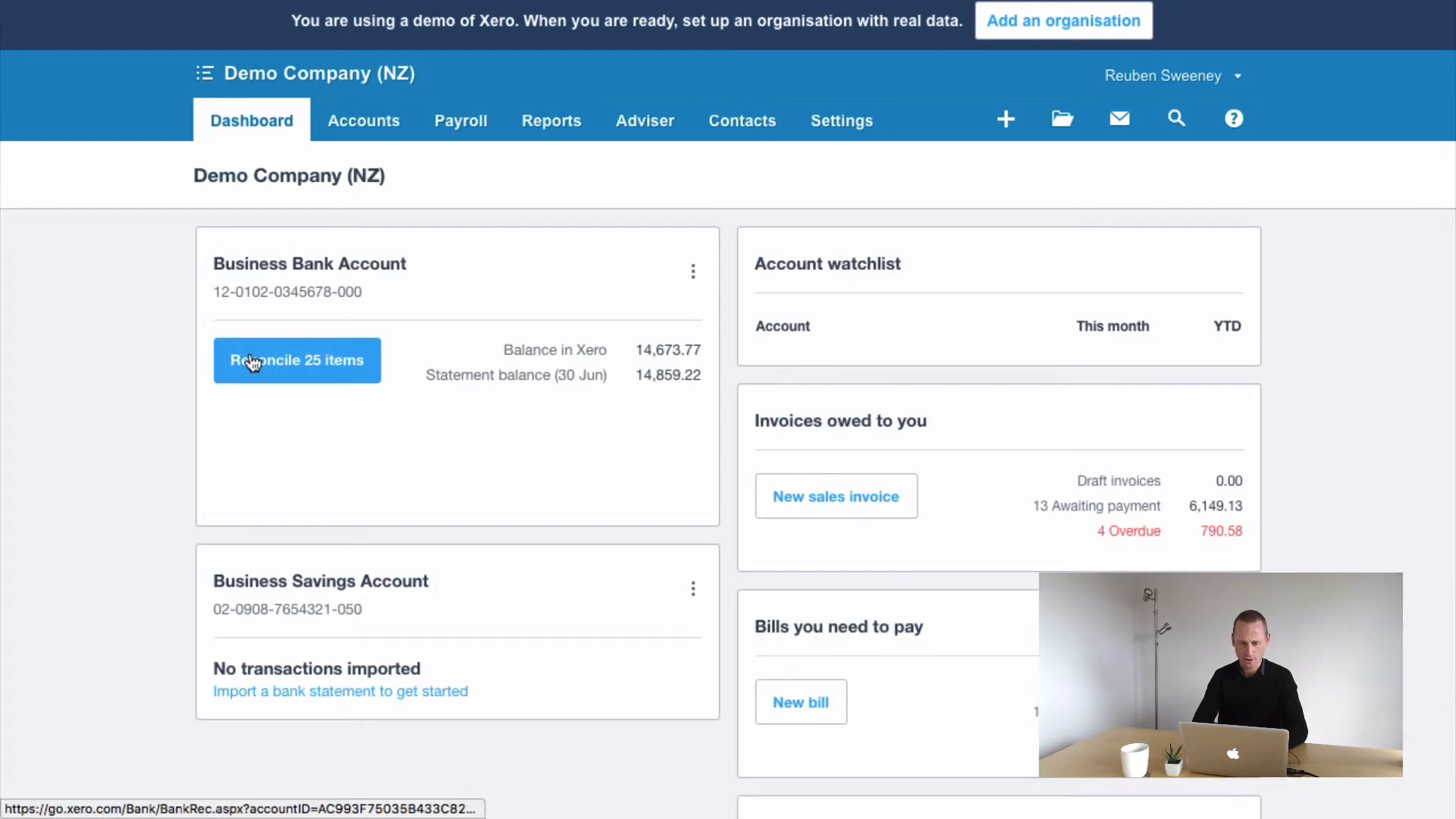
click(249, 357)
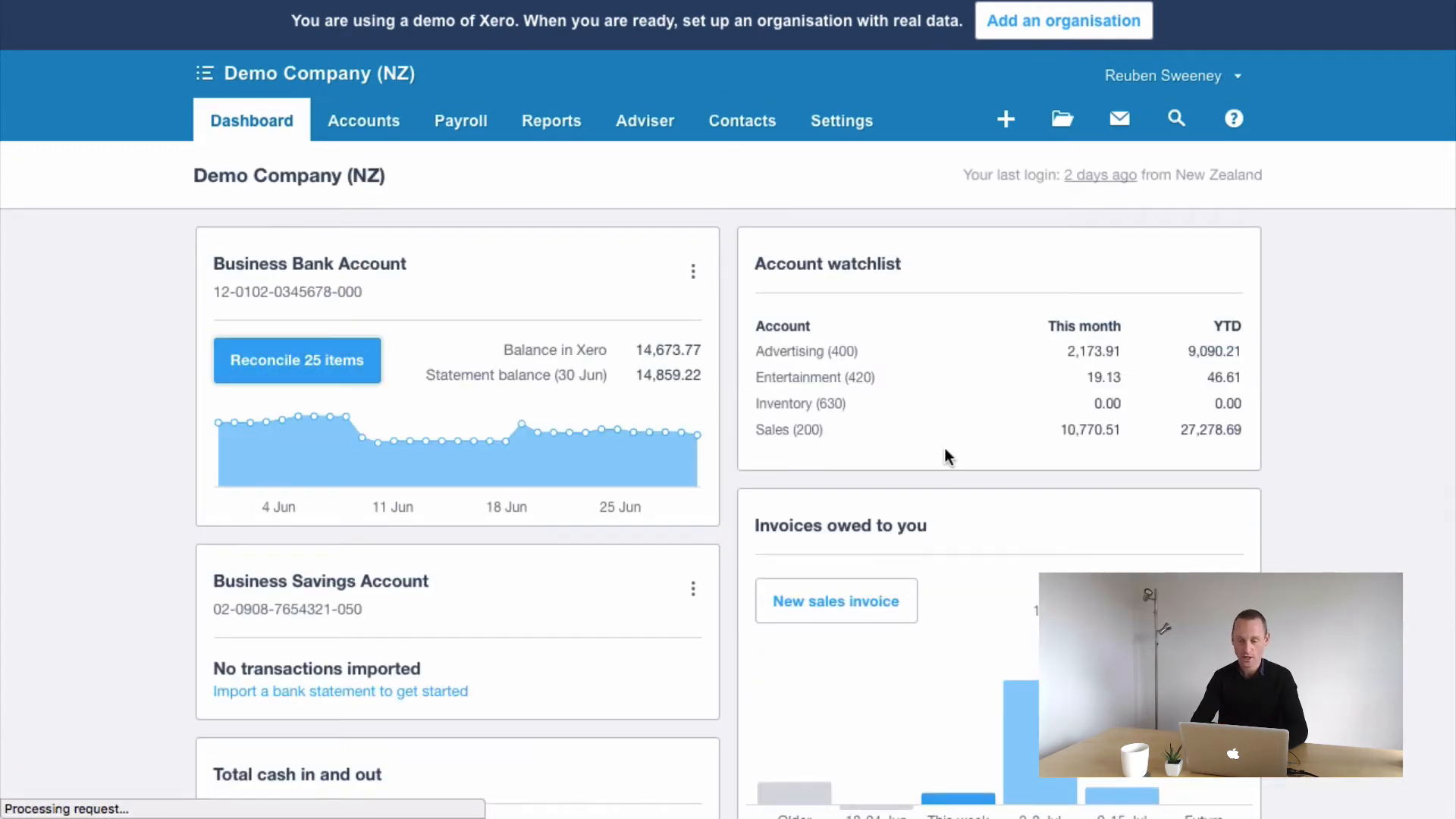
scroll(957, 645, down, 10)
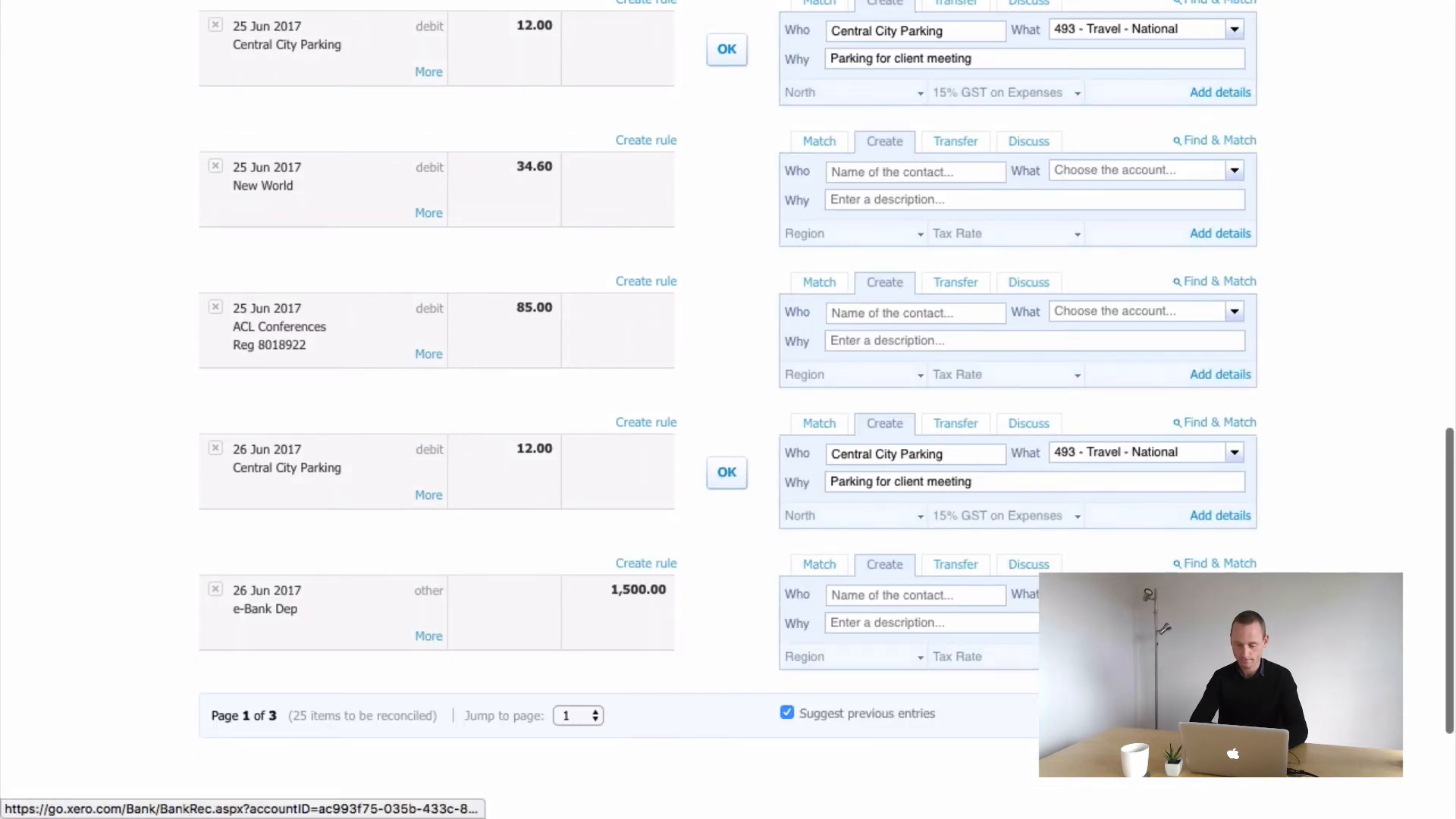
scroll(647, 620, left, 10)
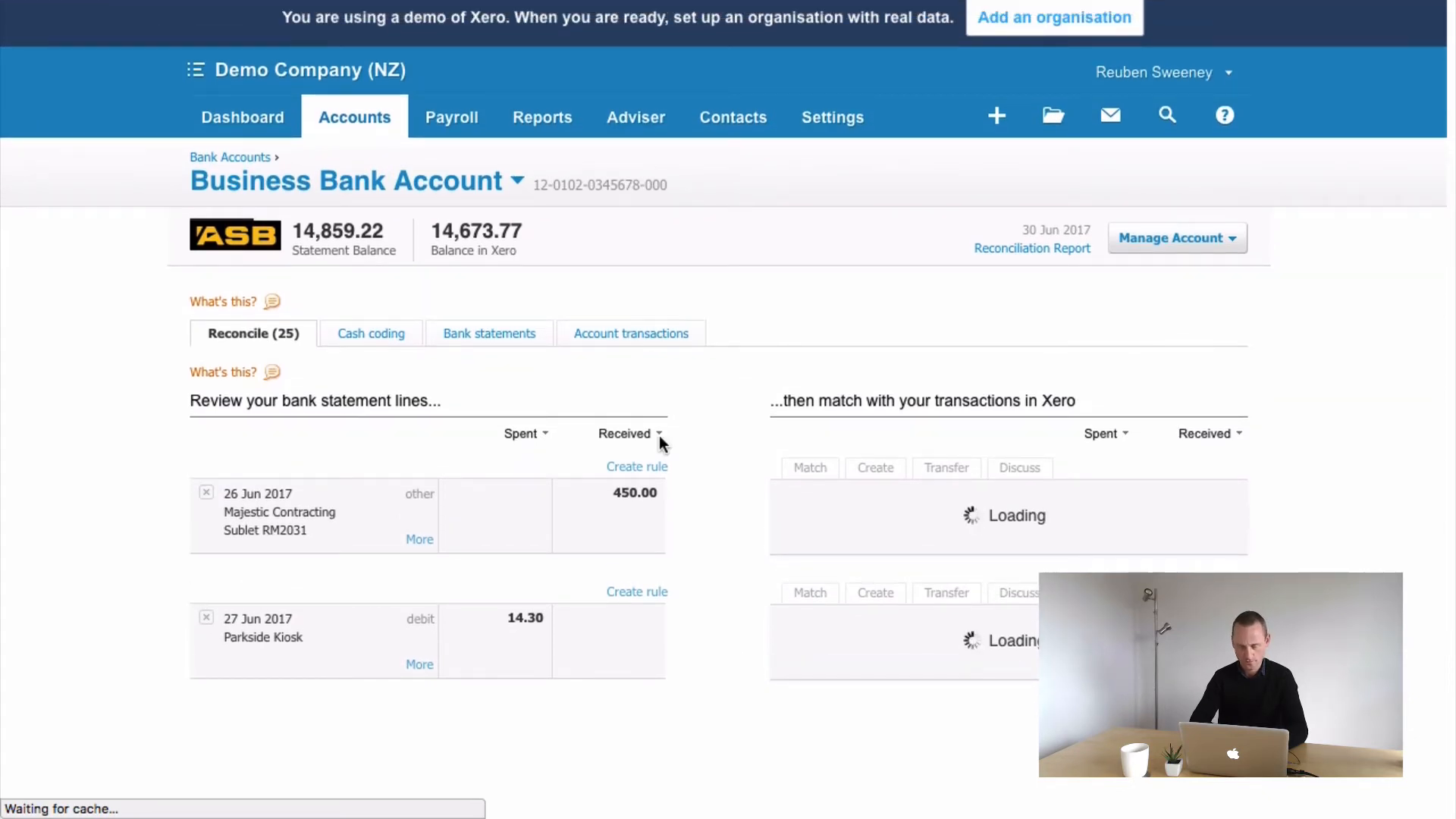
scroll(674, 582, down, 15)
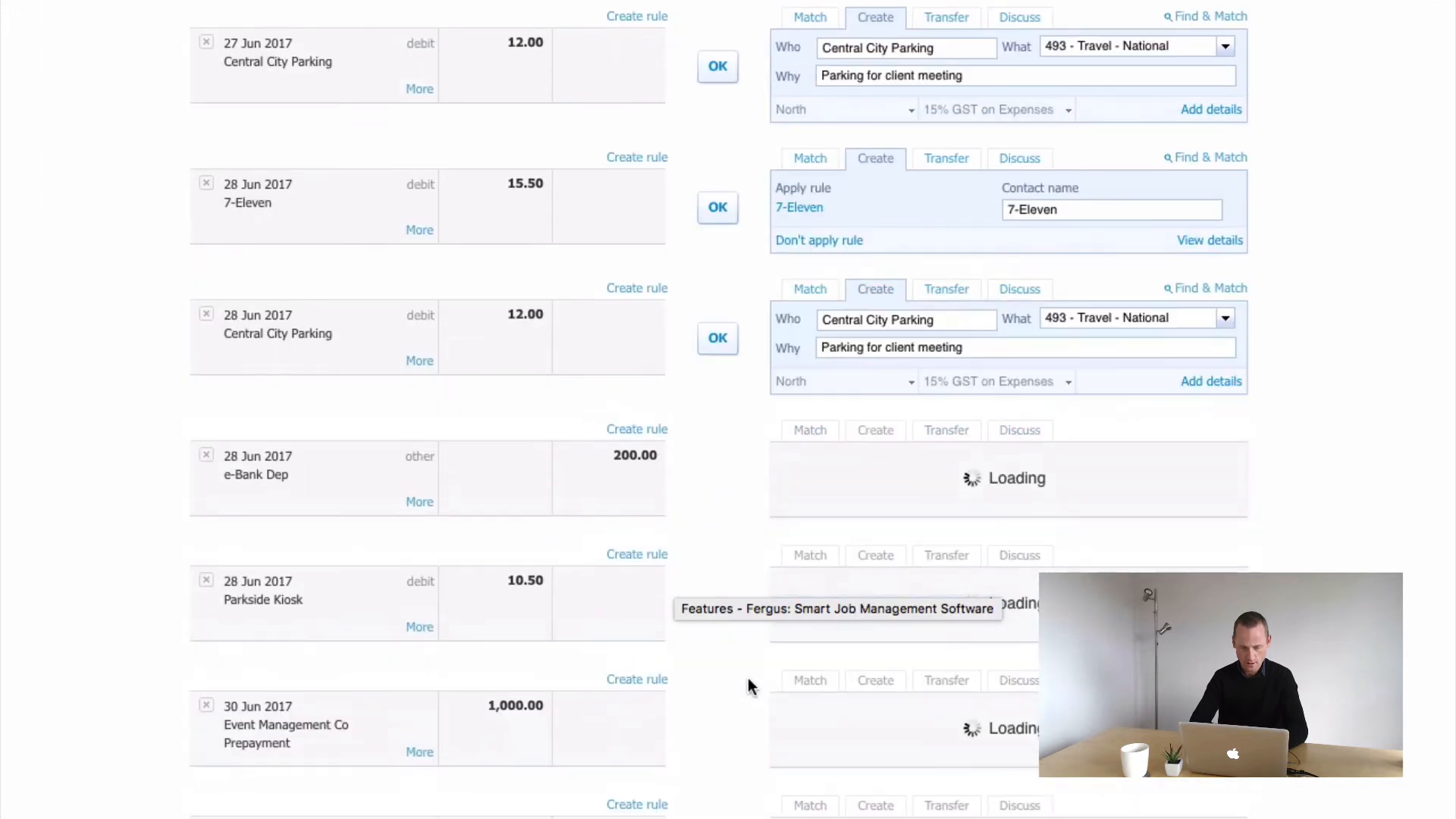
scroll(749, 663, down, 8)
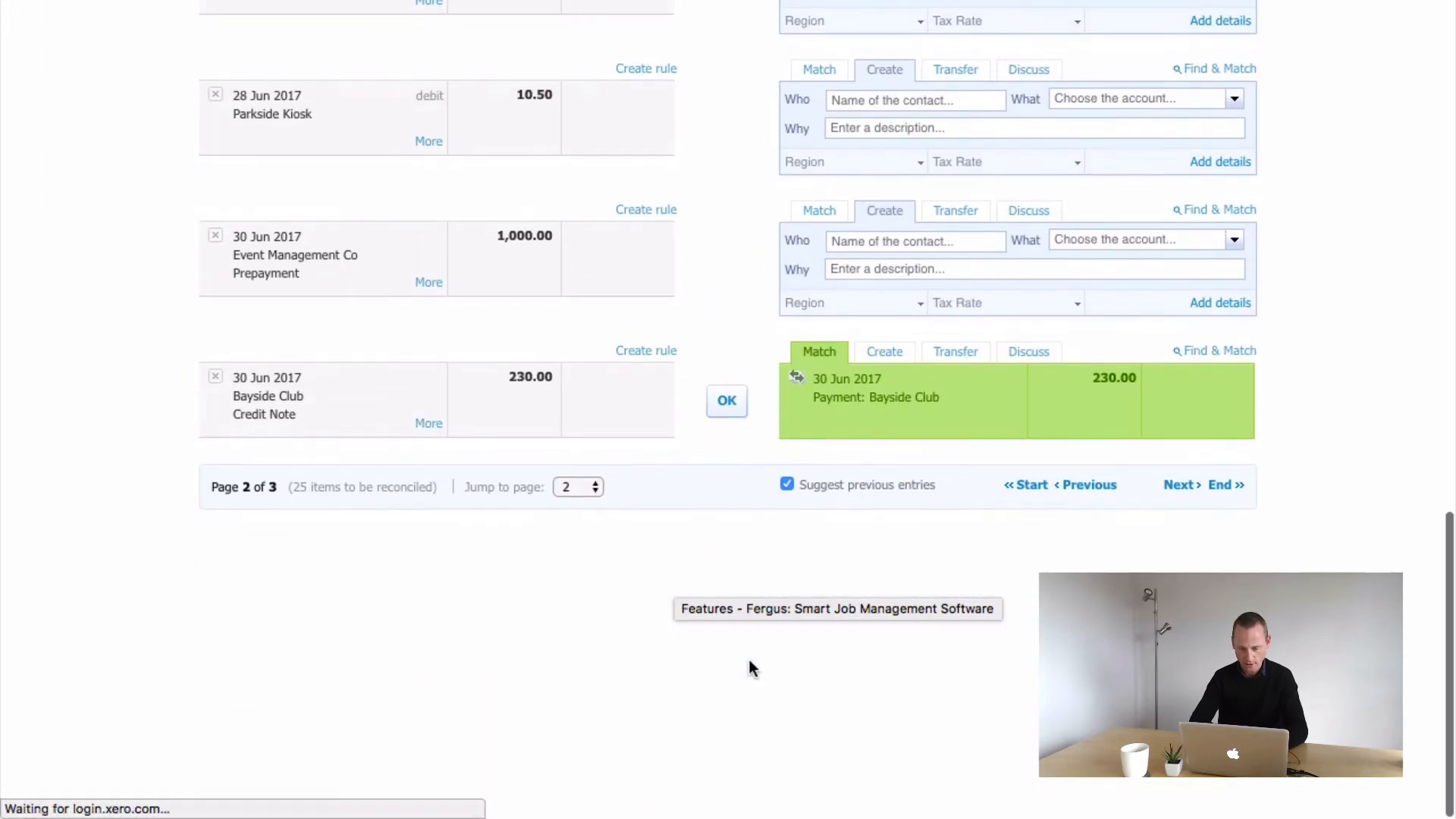
Confirm the match of the Bayside Club credit note bank line with its 230.00 payment
scroll(920, 417, up, 3)
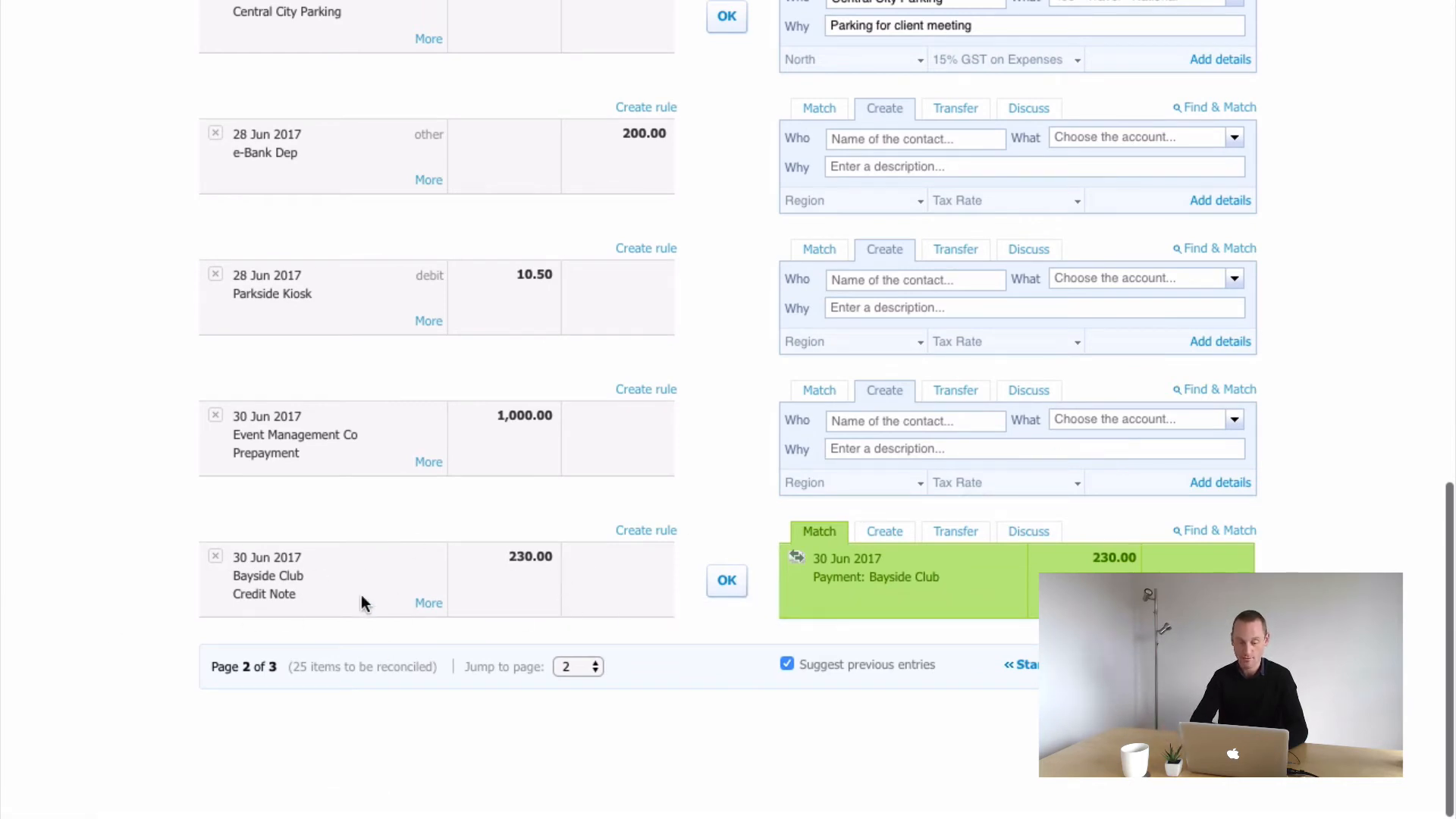
click(725, 579)
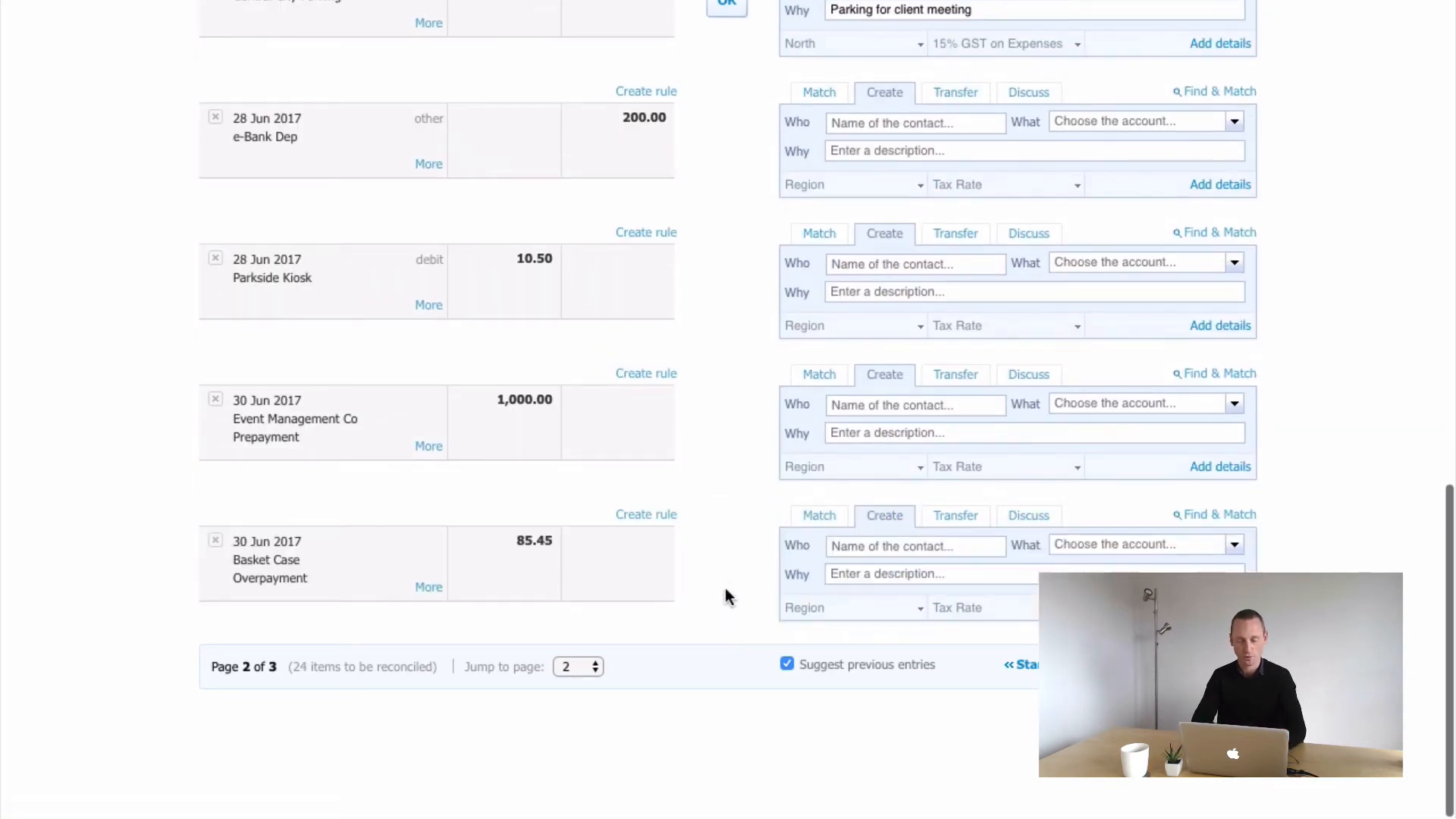
Open the Jakaranda Maple Systems prepayment INV-0043 from the sales invoices awaiting payment
scroll(725, 589, up, 15)
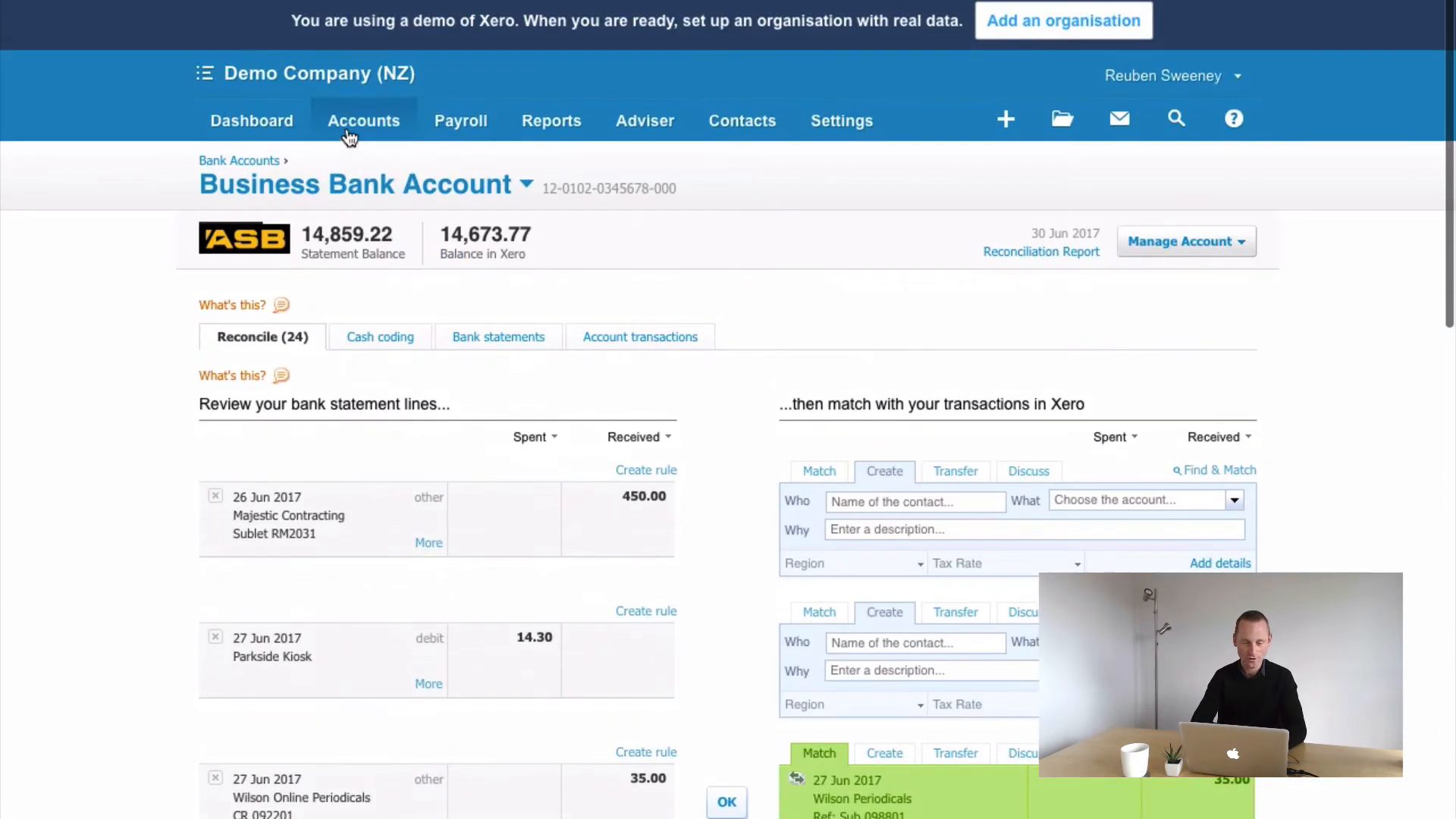
click(349, 135)
click(370, 228)
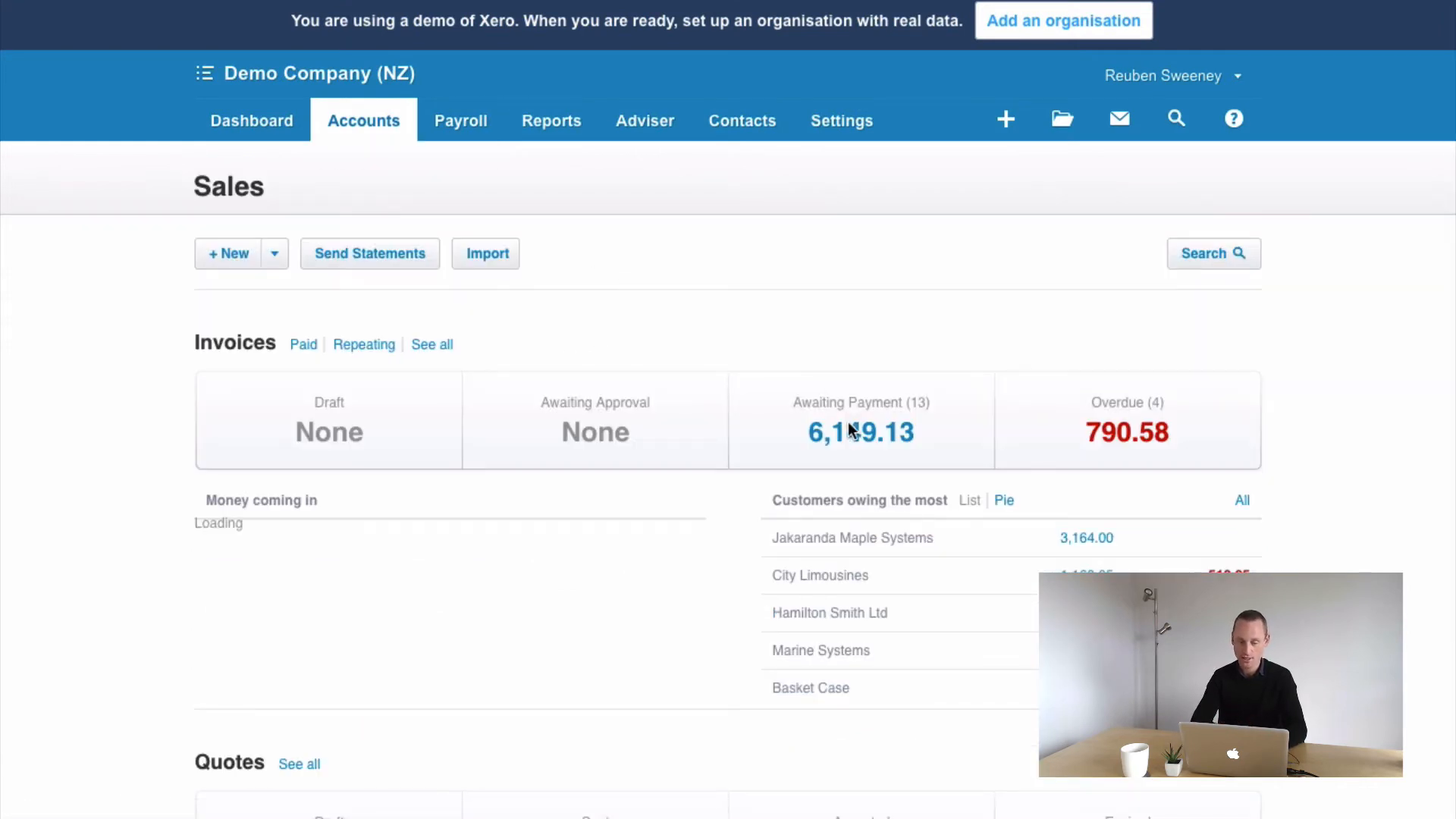
click(845, 447)
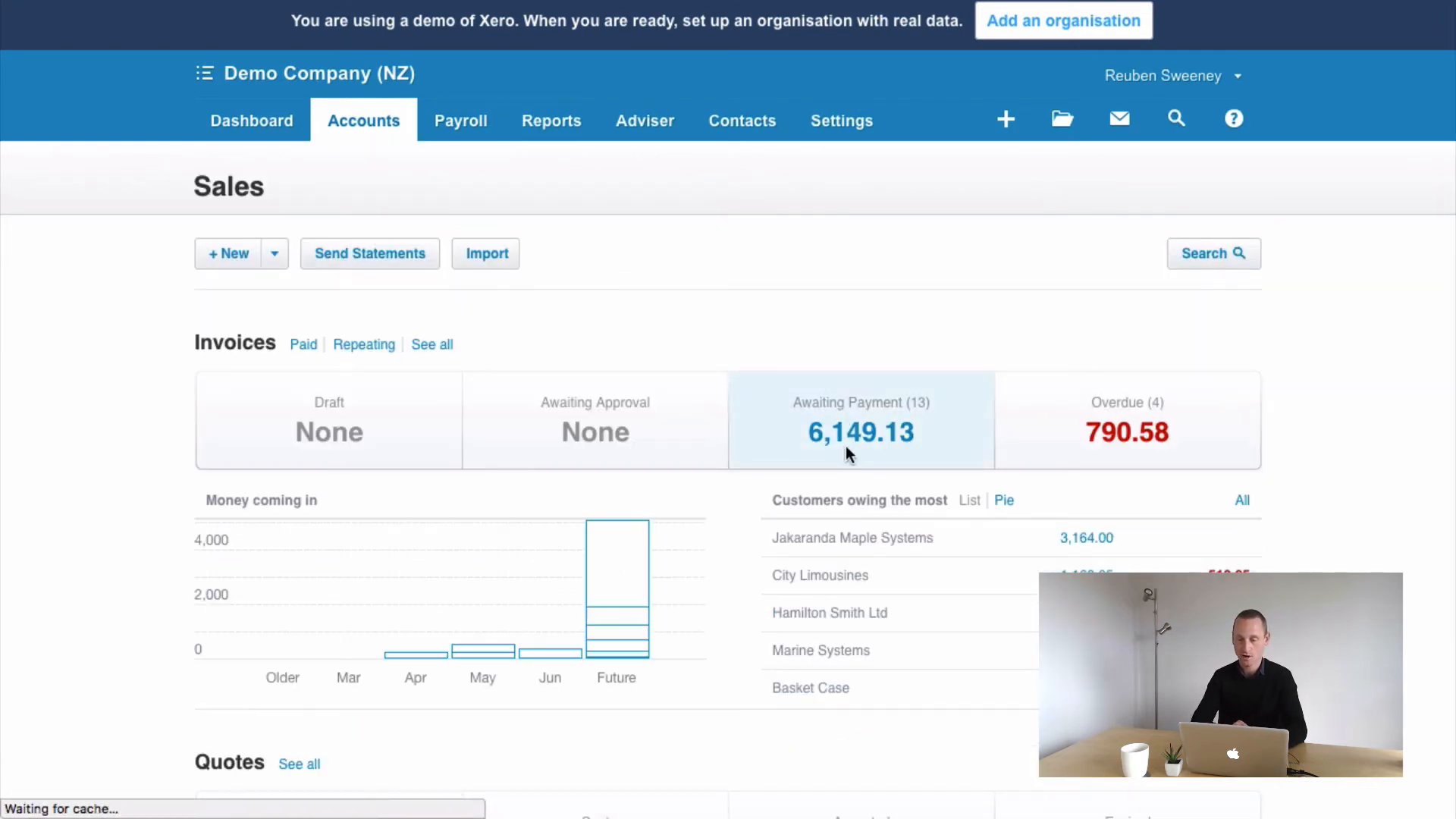
scroll(850, 373, down, 5)
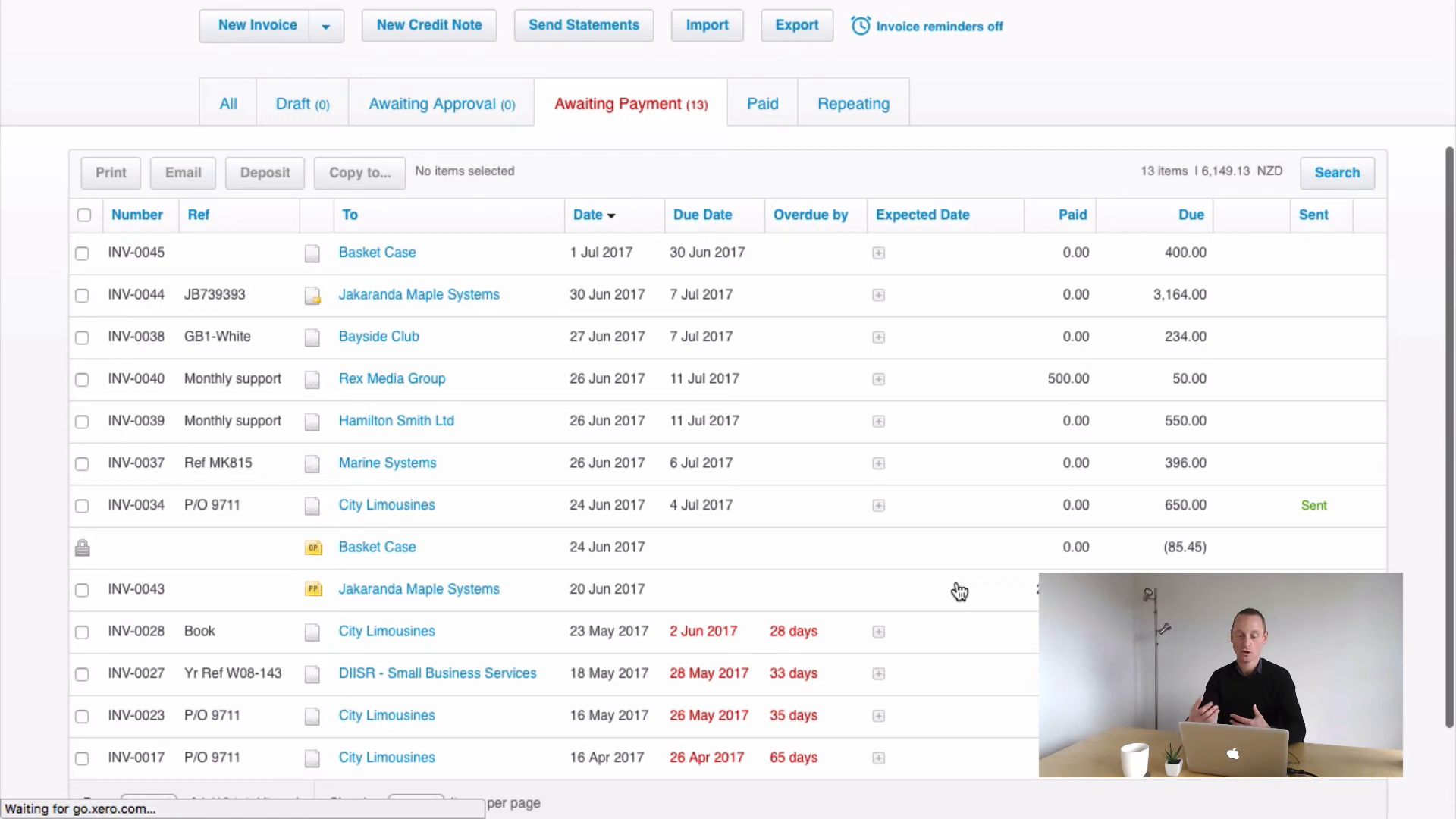
click(643, 598)
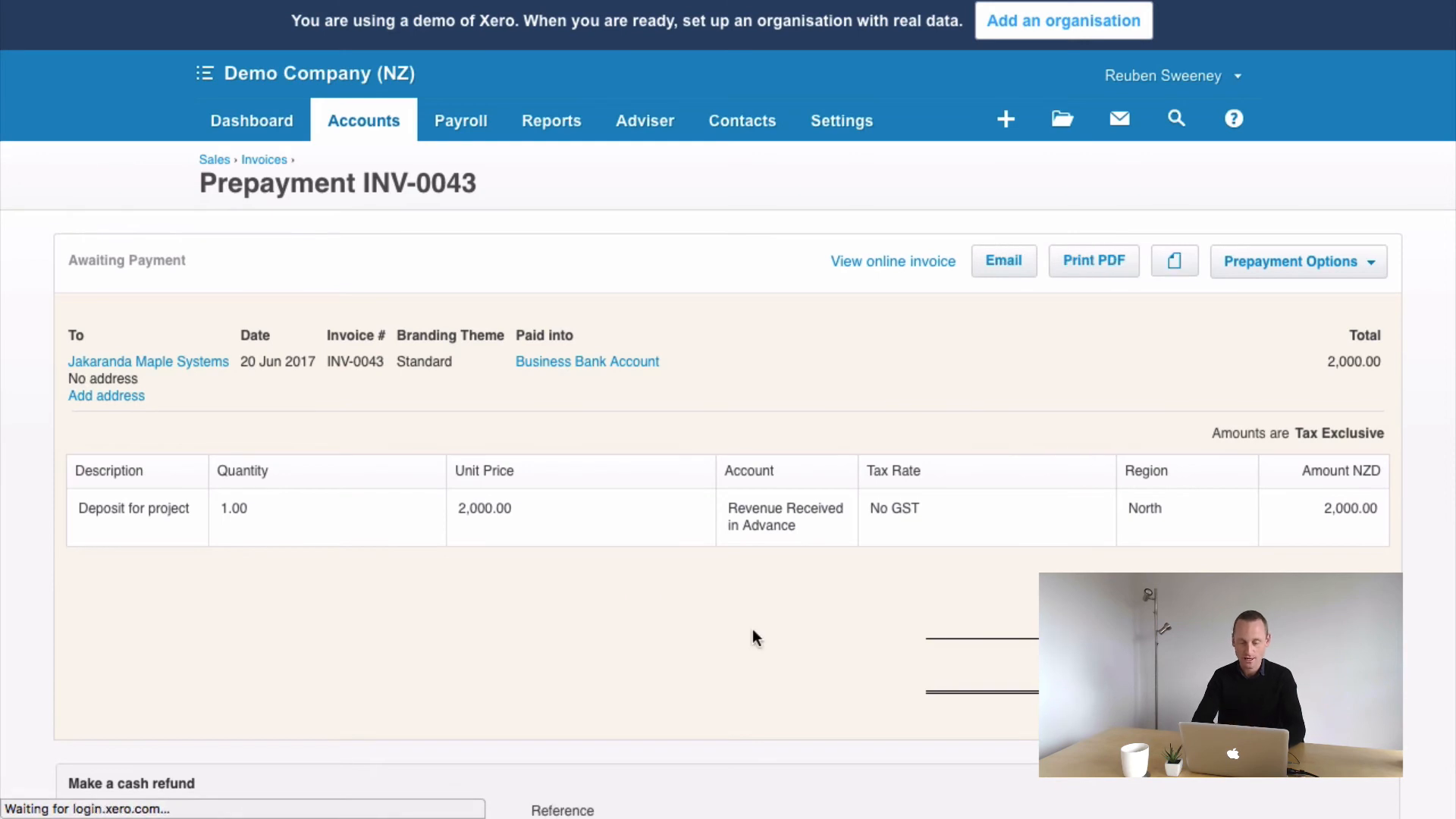
Add a cash refund of 2000.00 dated 30 Jun 2017 paid from 090 - Business Bank Account
scroll(752, 592, down, 5)
scroll(752, 595, up, 2)
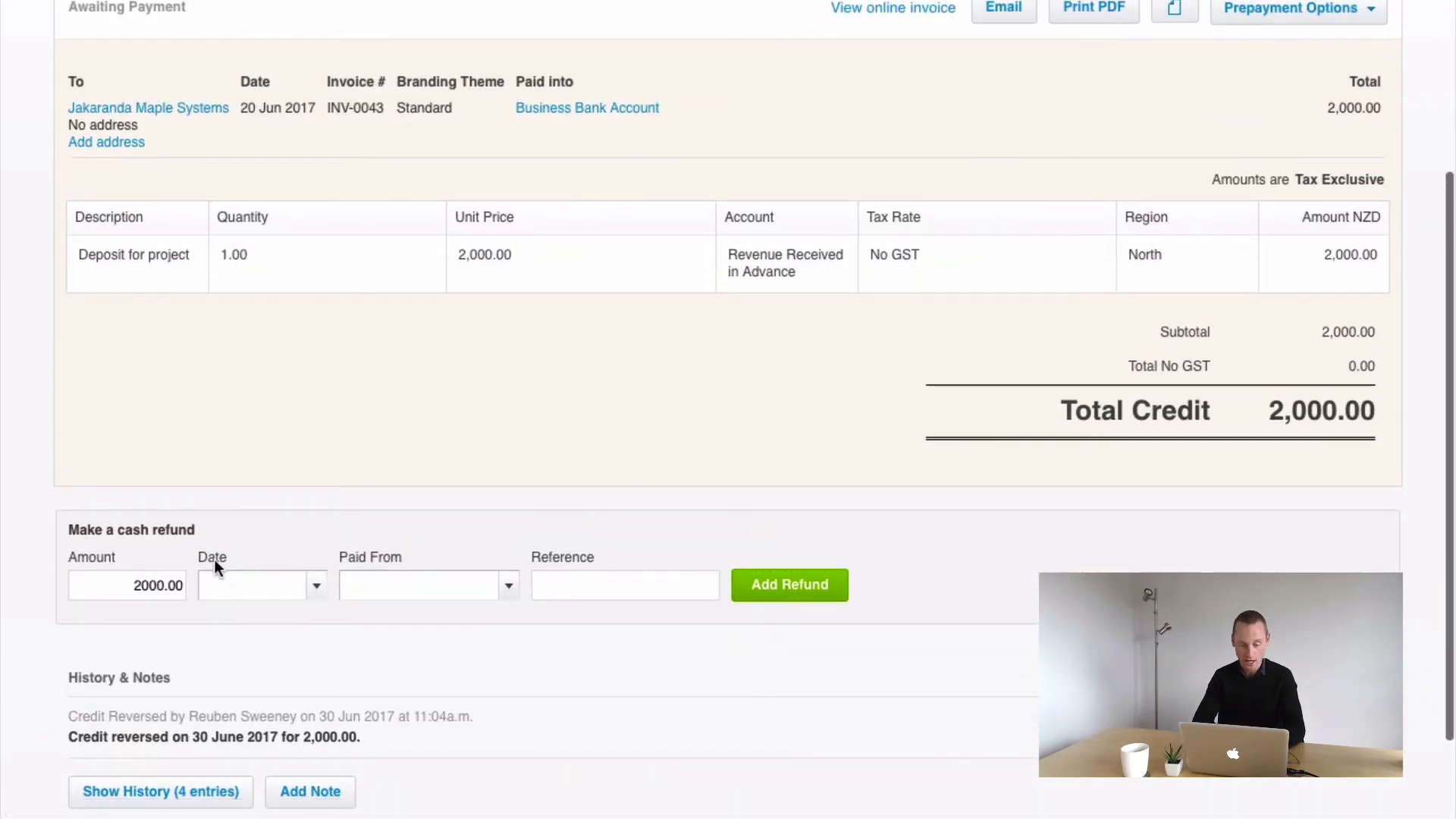
click(309, 586)
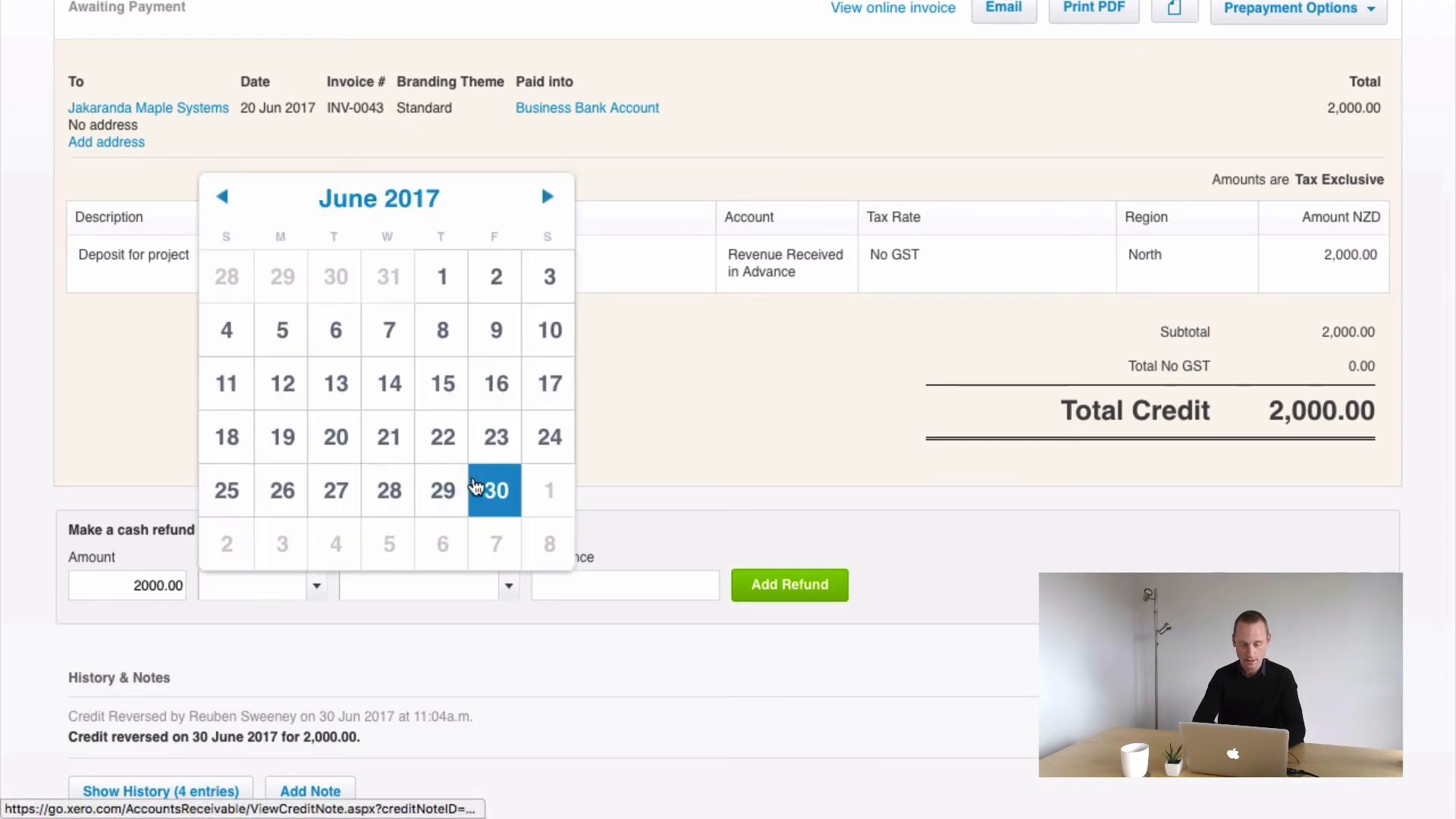
click(482, 488)
click(504, 597)
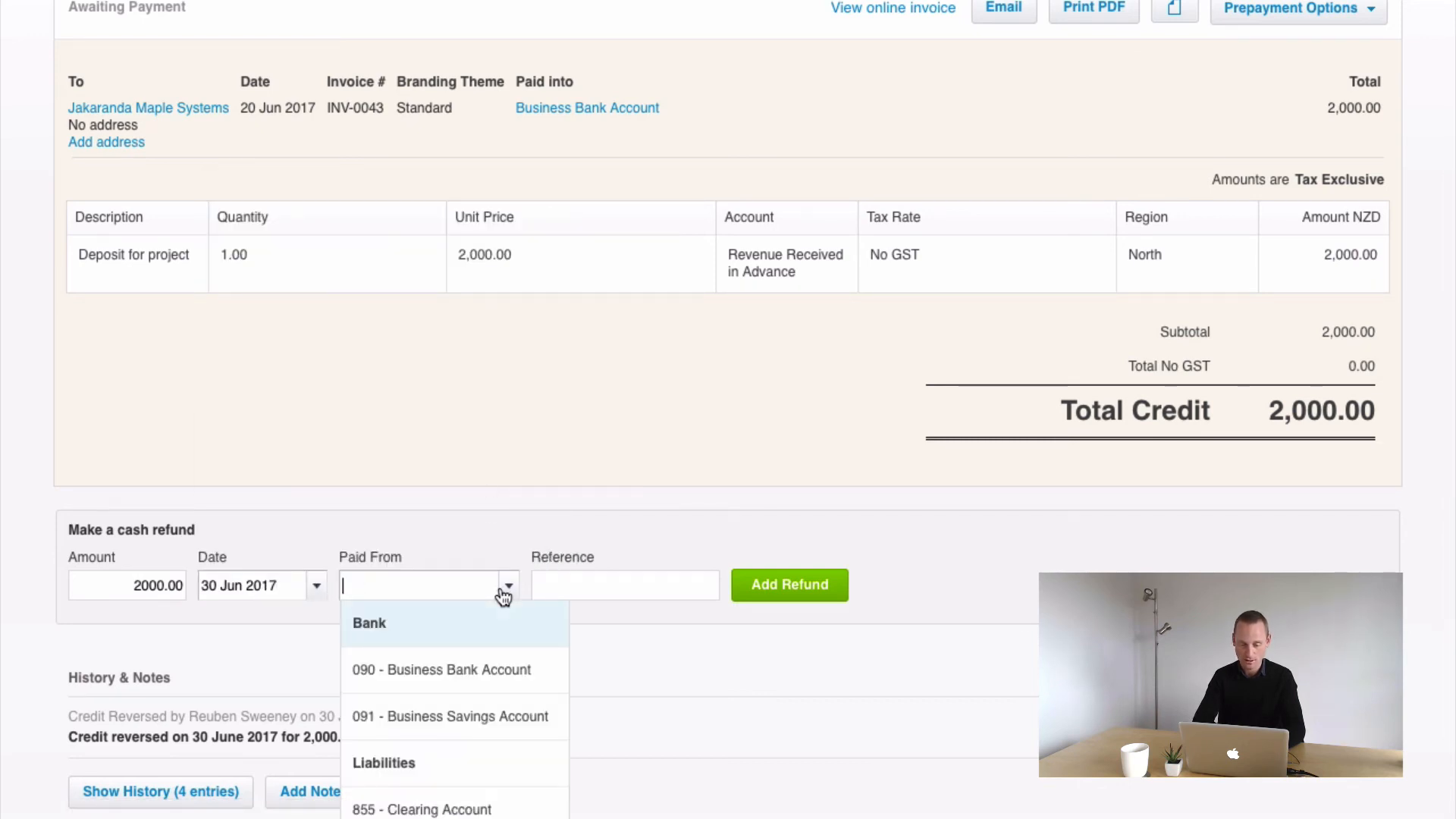
click(471, 671)
click(751, 588)
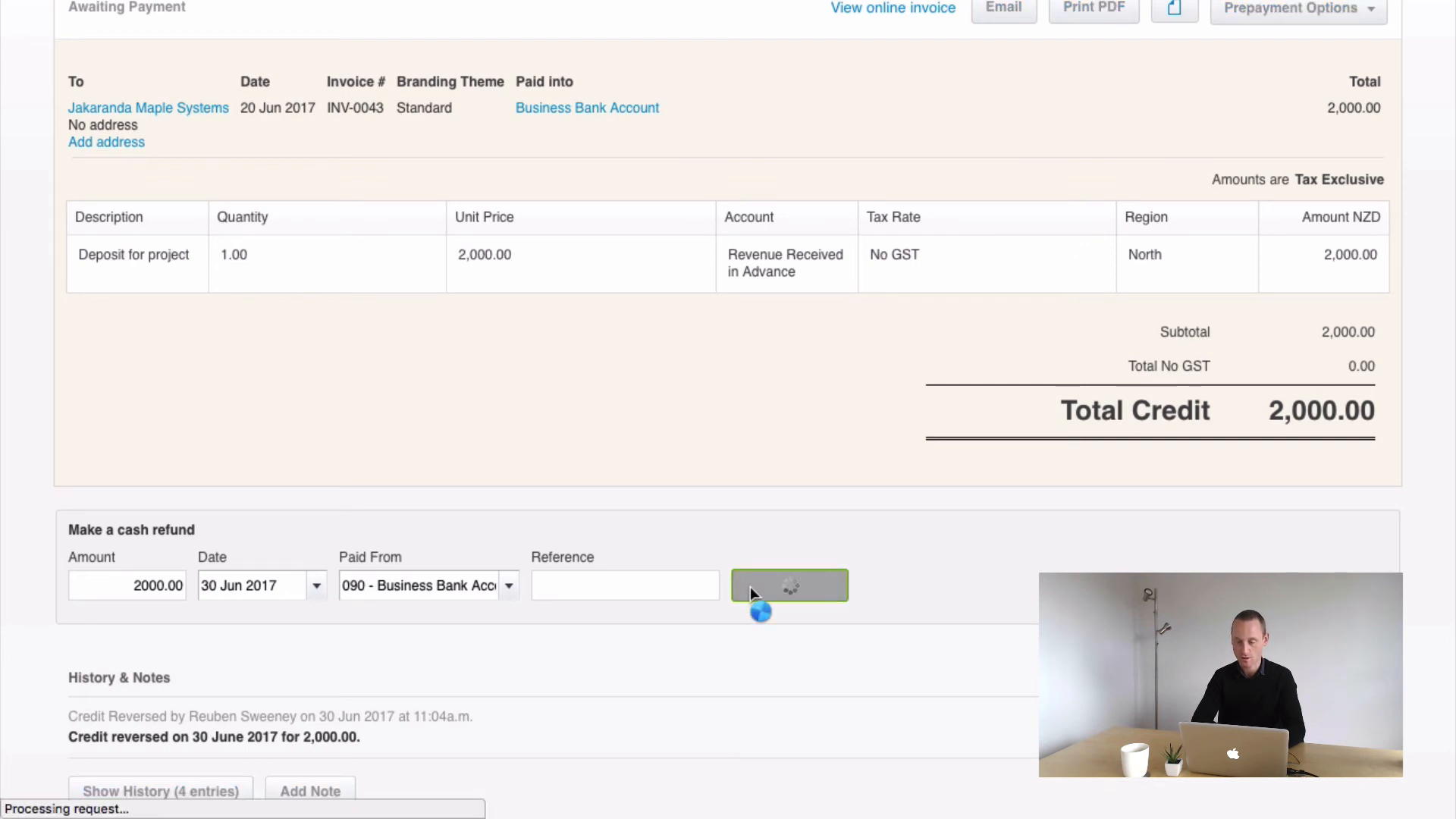
Open the Basket Case overpayment from the awaiting payment invoice list
scroll(749, 585, down, 2)
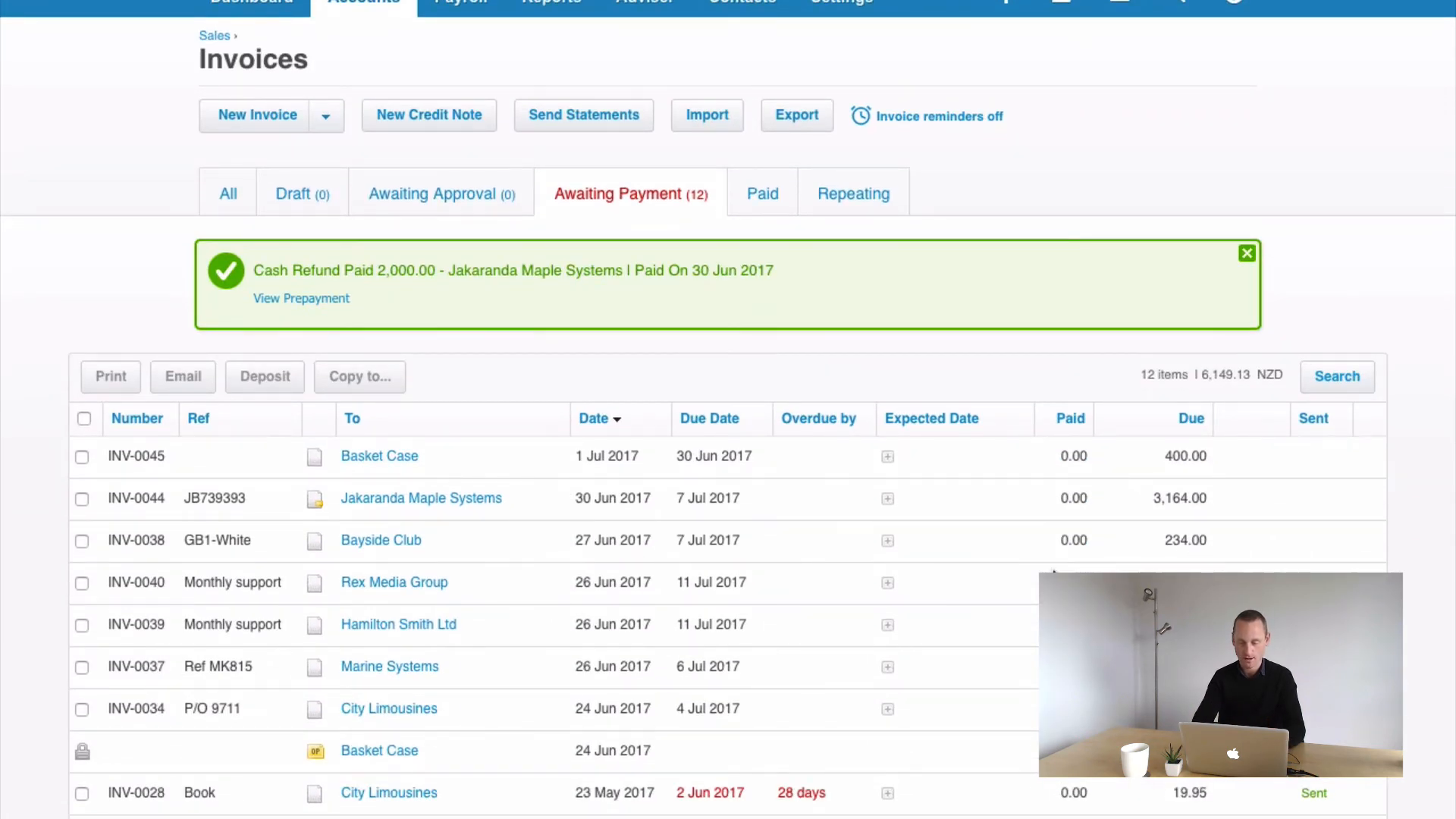
scroll(834, 592, down, 5)
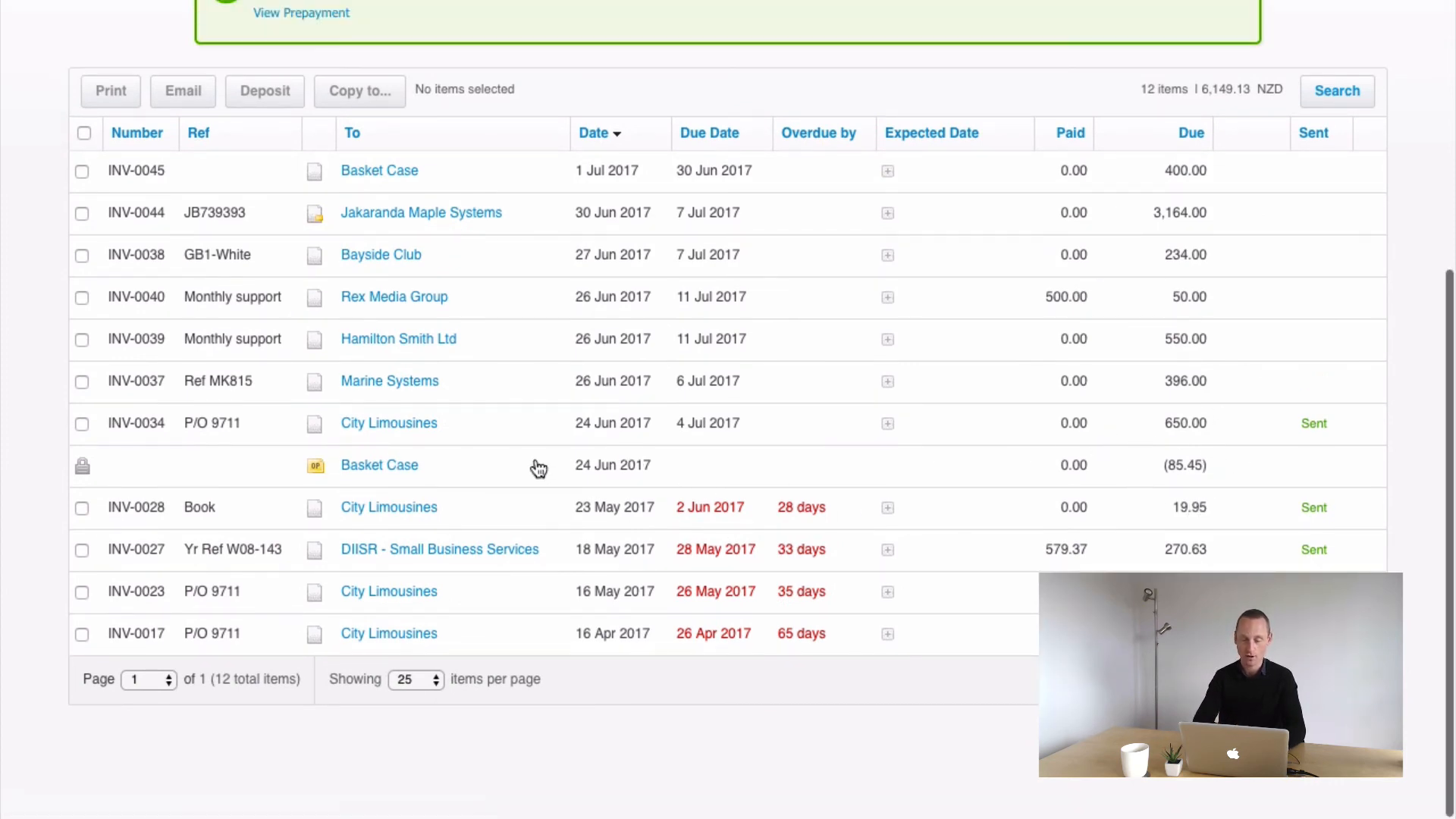
click(517, 469)
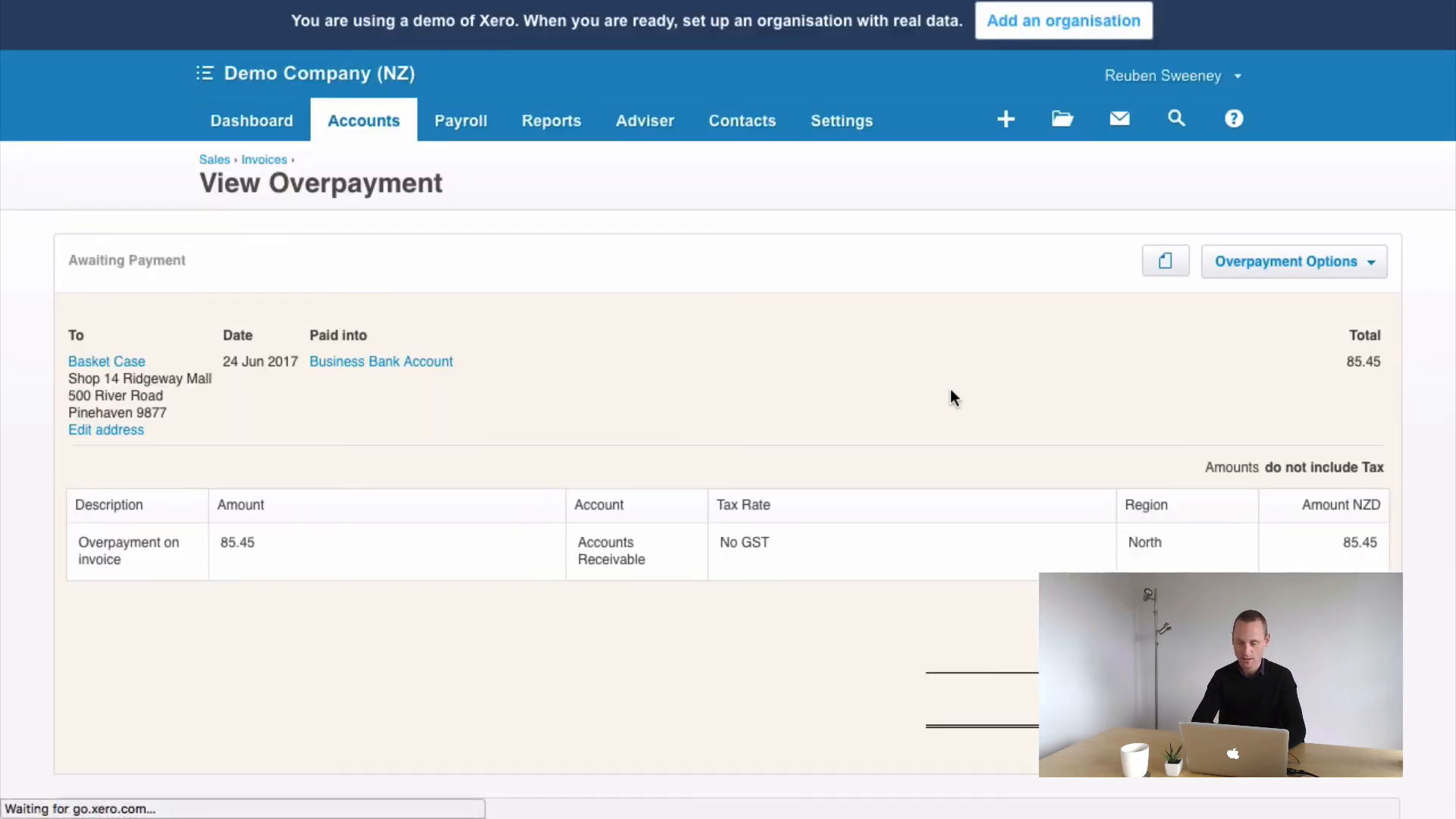
Add a cash refund of 85.45 dated 30 Jun 2017 paid from 090 - Business Bank Account
scroll(949, 390, down, 3)
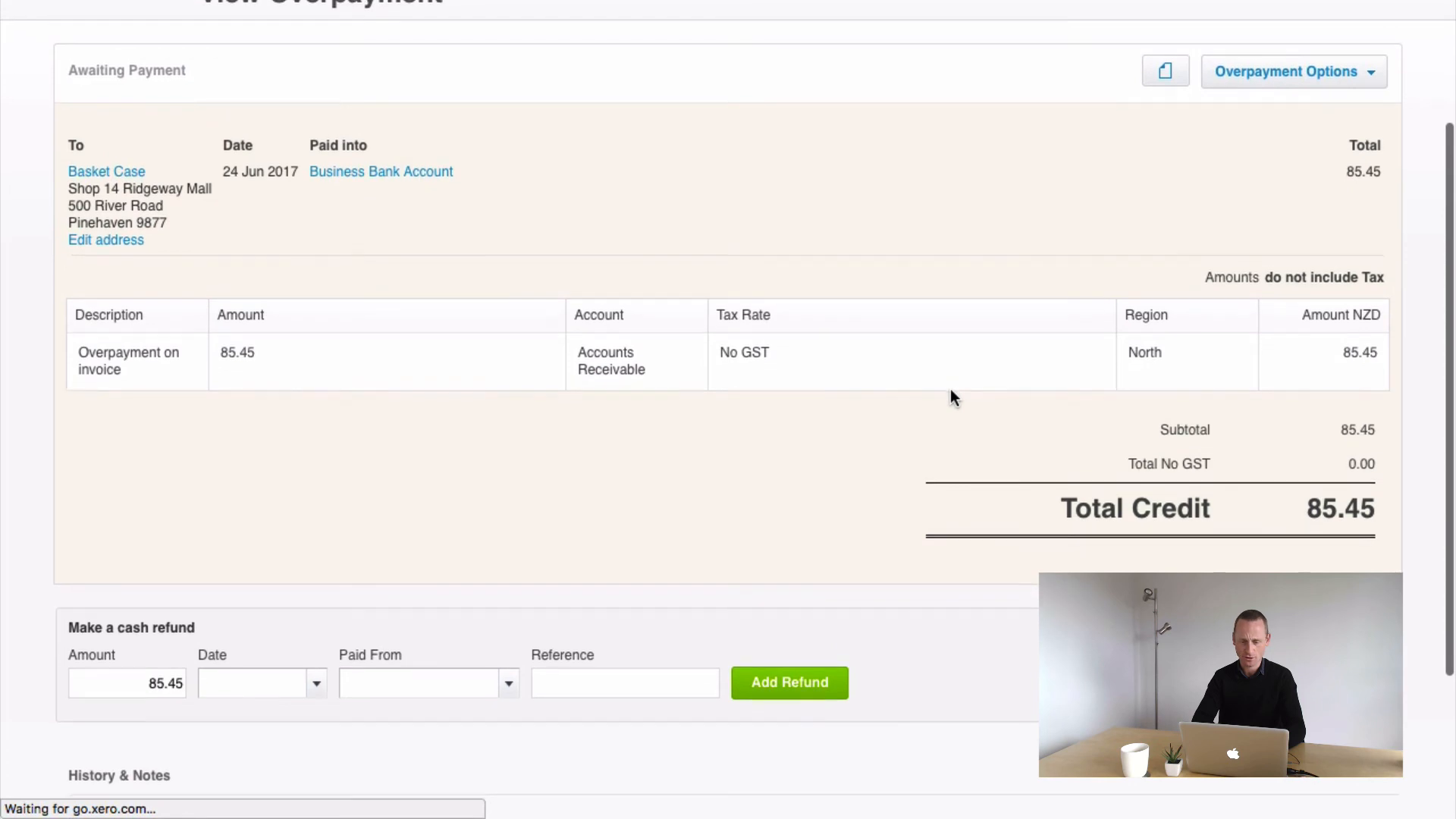
scroll(951, 390, down, 2)
click(322, 601)
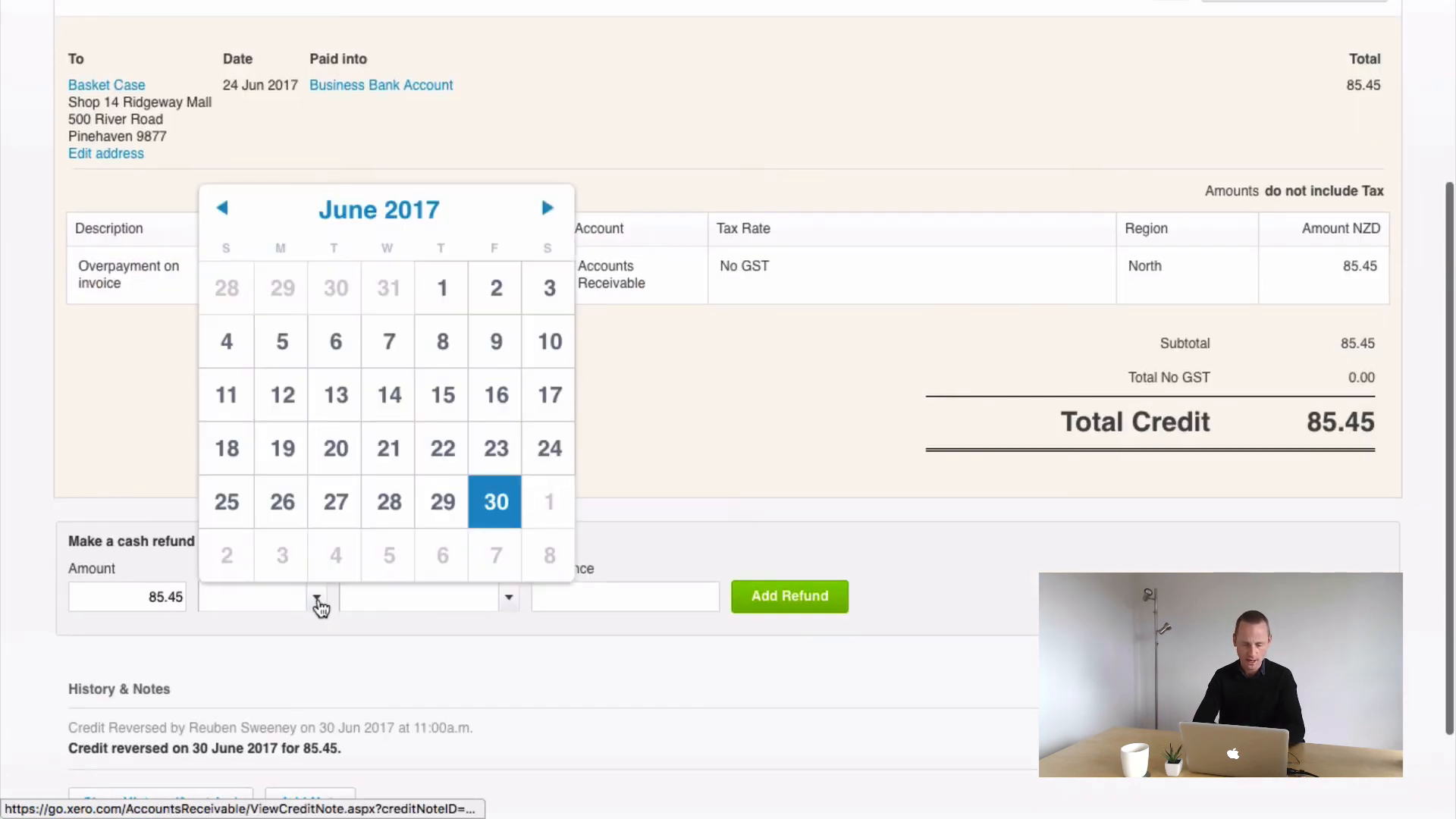
click(493, 511)
click(508, 599)
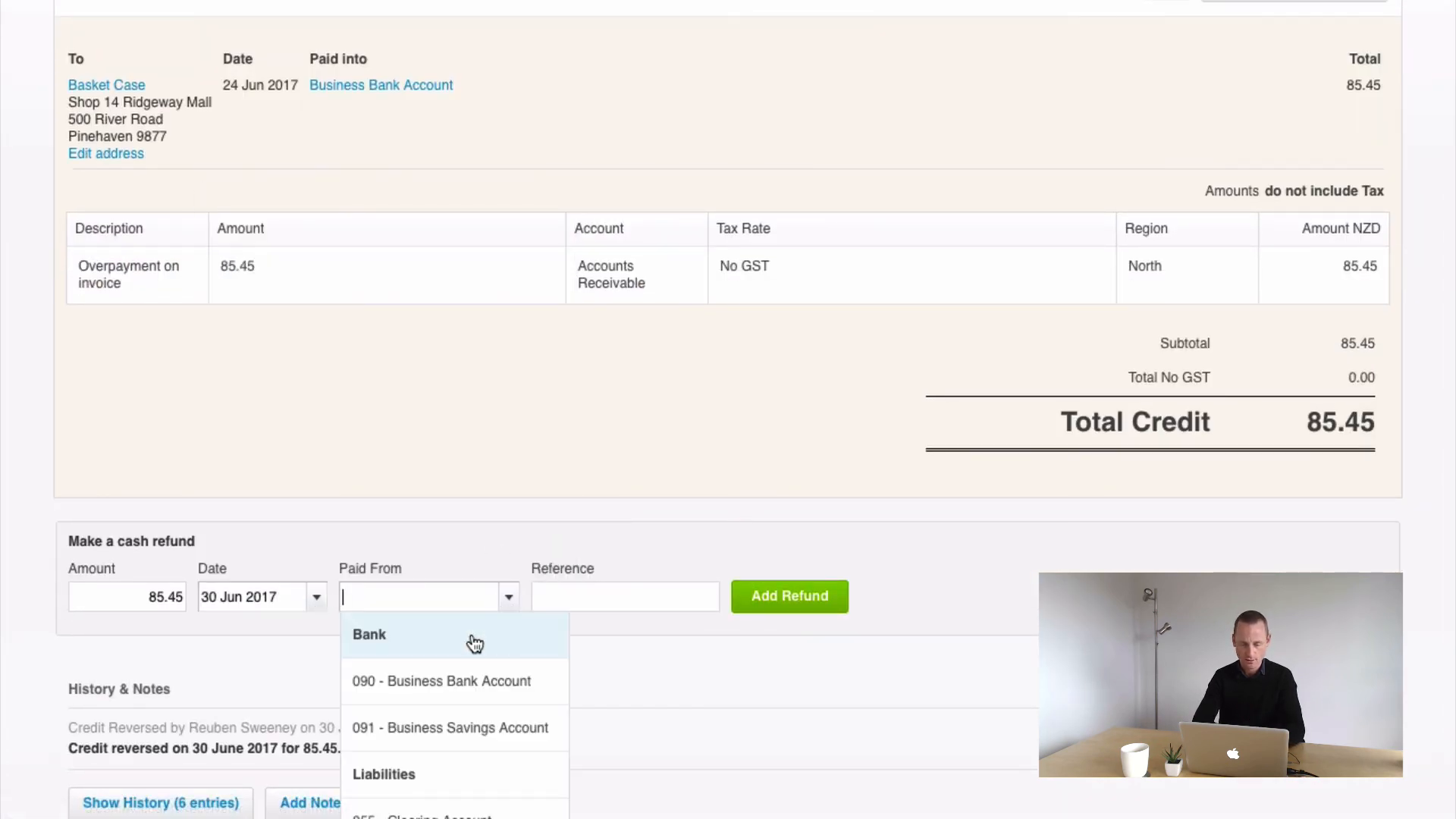
click(486, 679)
click(789, 599)
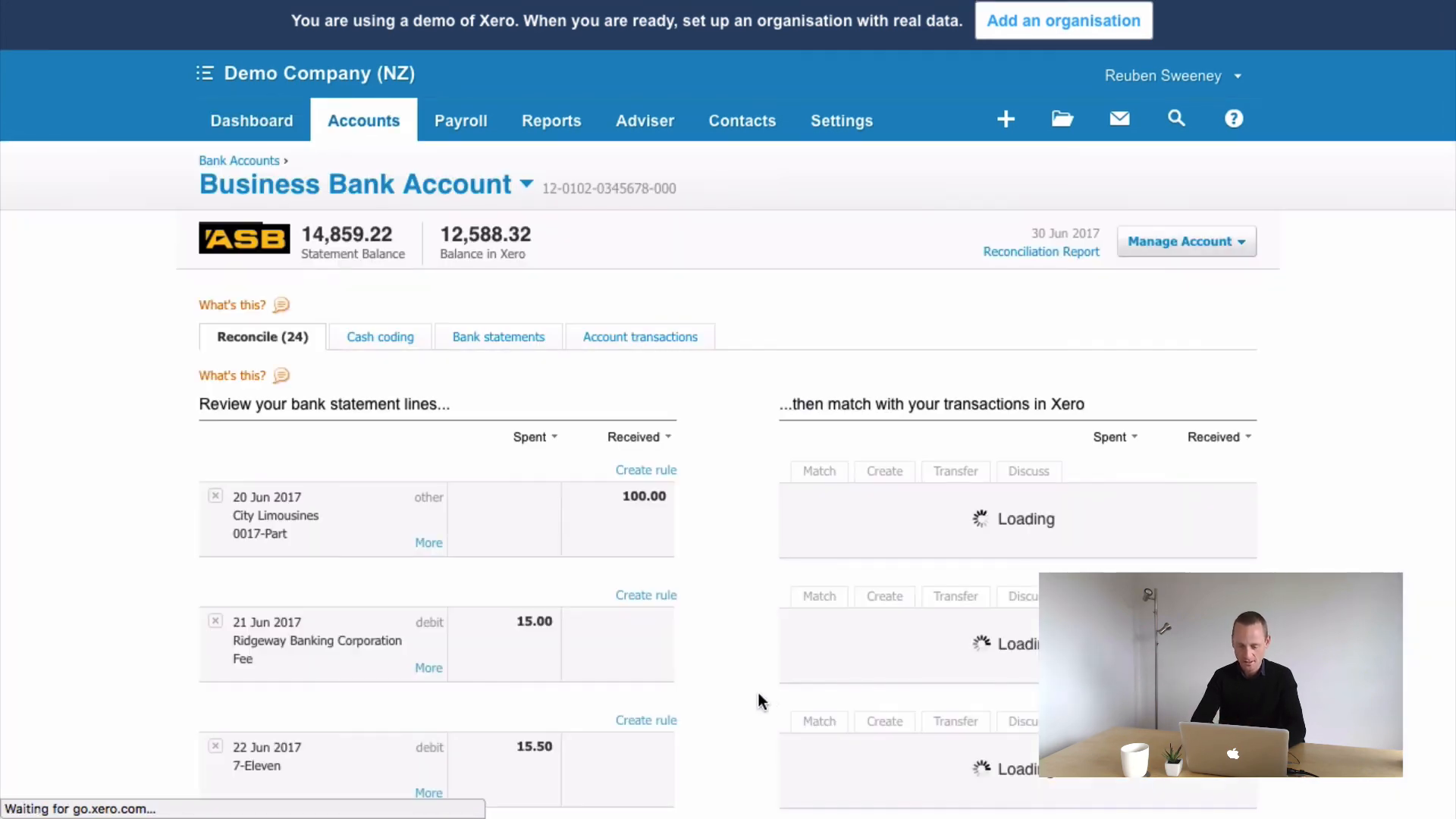
Confirm the match of the Basket Case overpayment bank line with its 85.45 payment
scroll(726, 537, down, 2)
scroll(726, 537, down, 15)
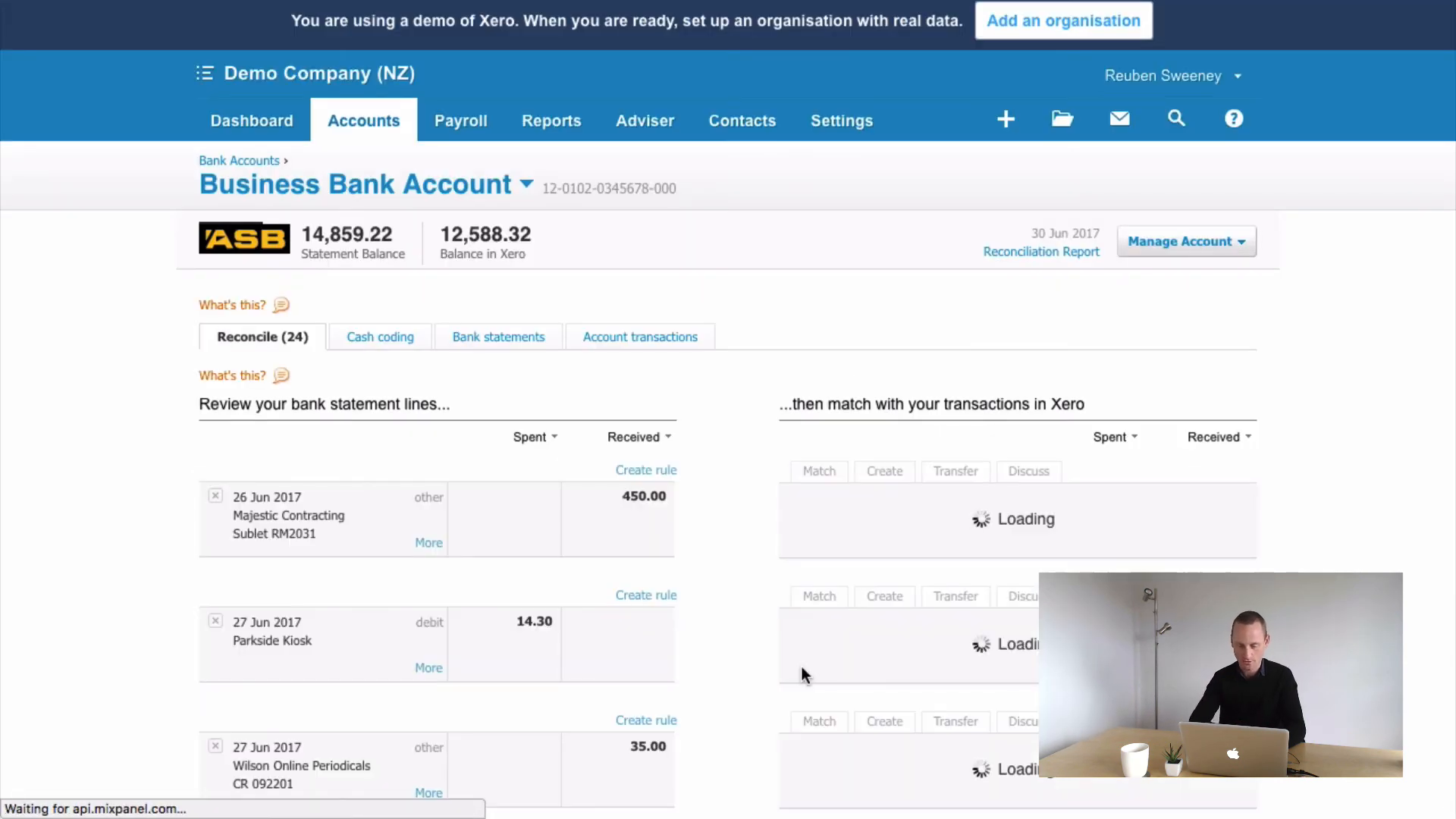
scroll(799, 671, down, 5)
scroll(802, 671, up, 1)
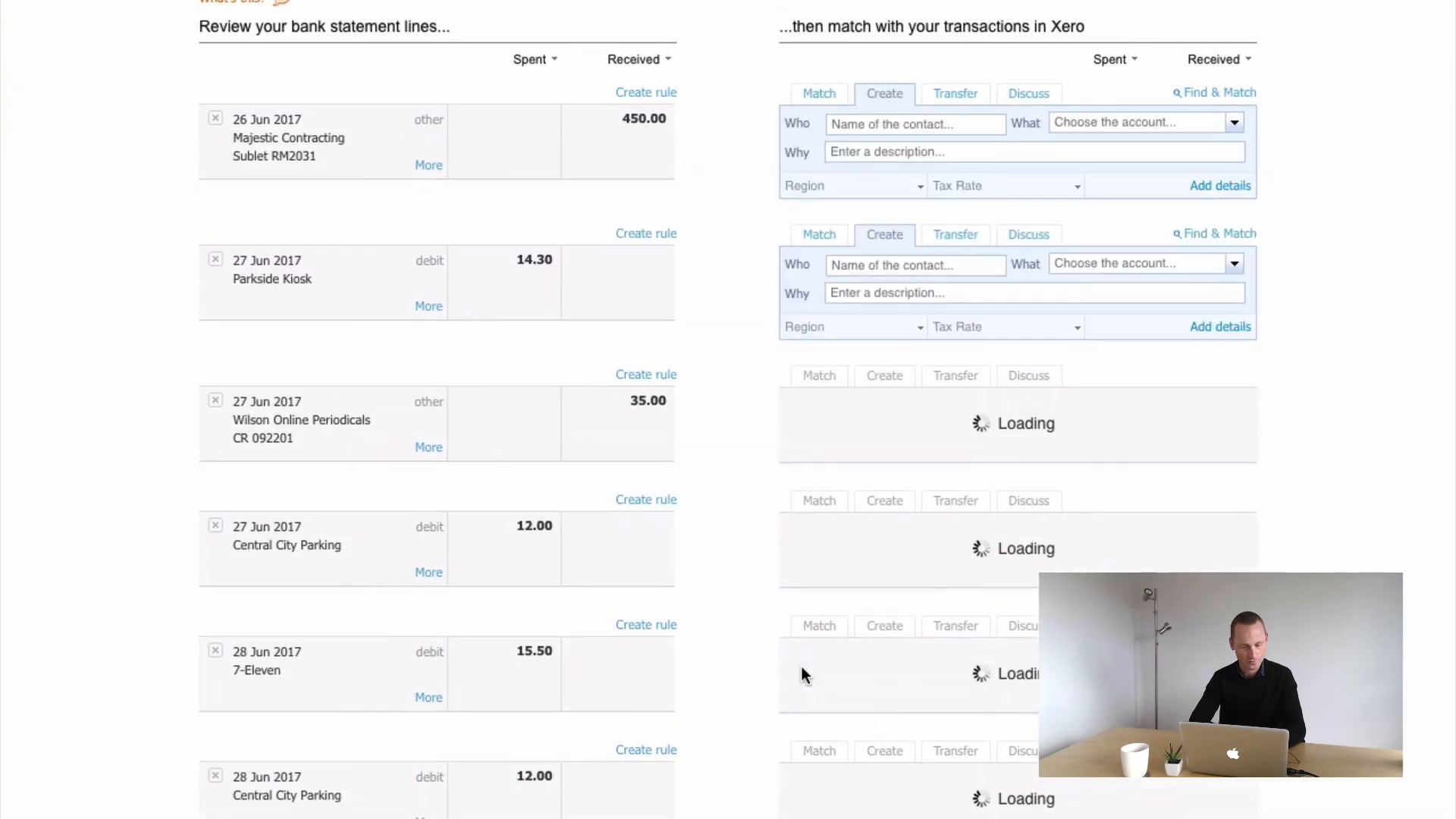
scroll(803, 669, down, 12)
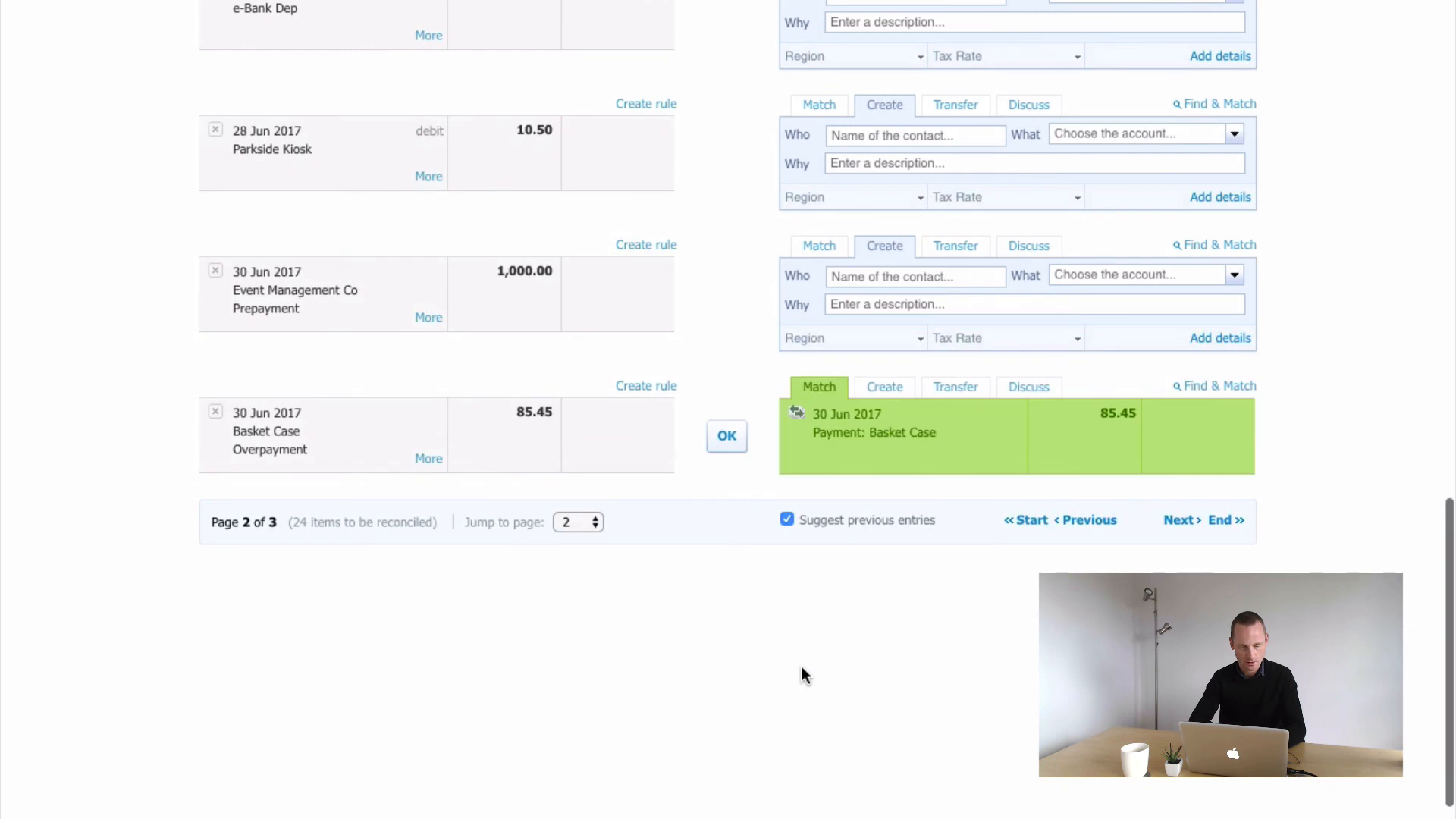
scroll(895, 458, up, 2)
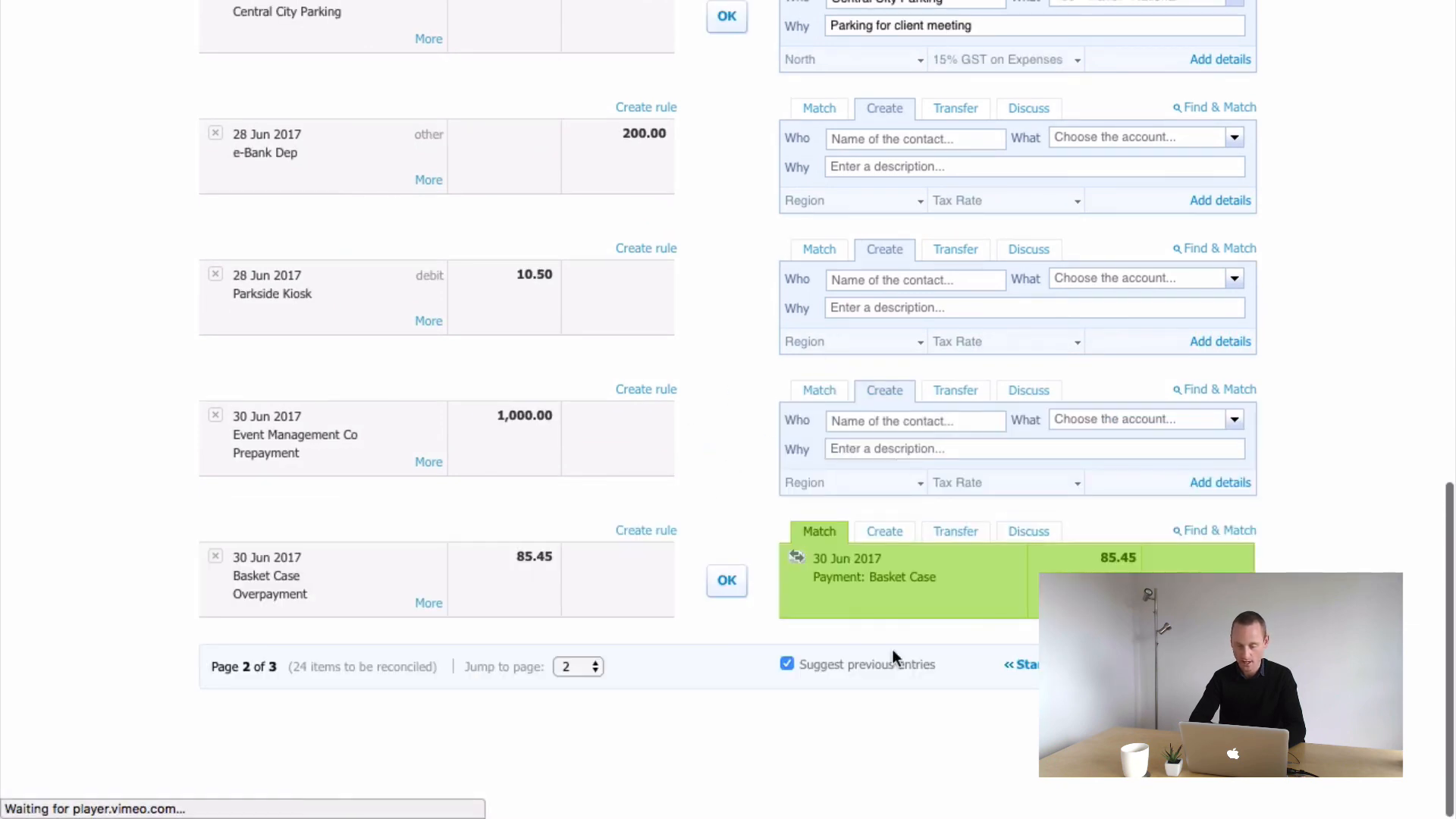
click(727, 581)
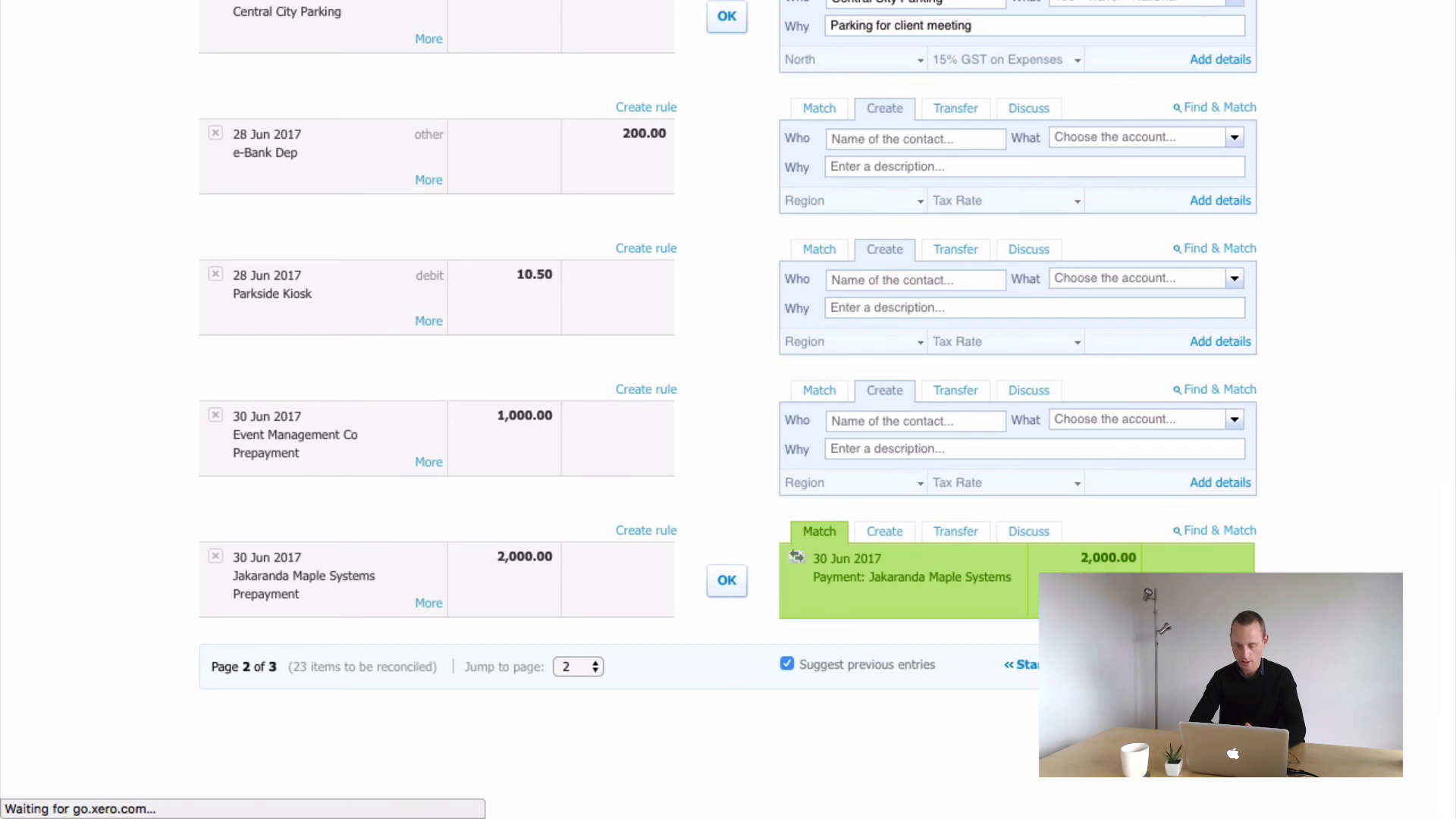
Locate the Jakaranda Maple Systems prepayment line among the bank statement lines to reconcile
scroll(748, 634, down, 5)
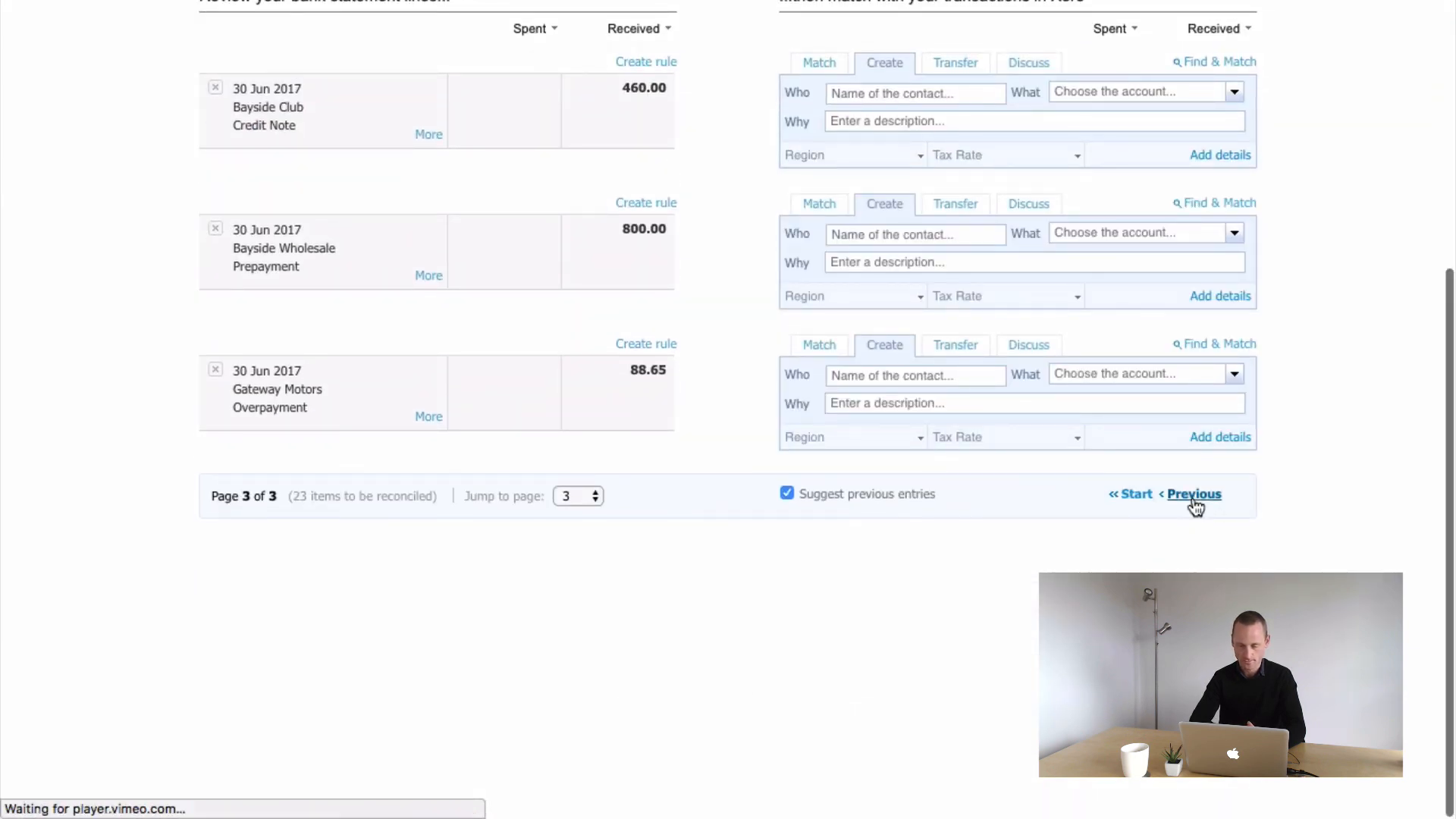
scroll(1192, 504, up, 2)
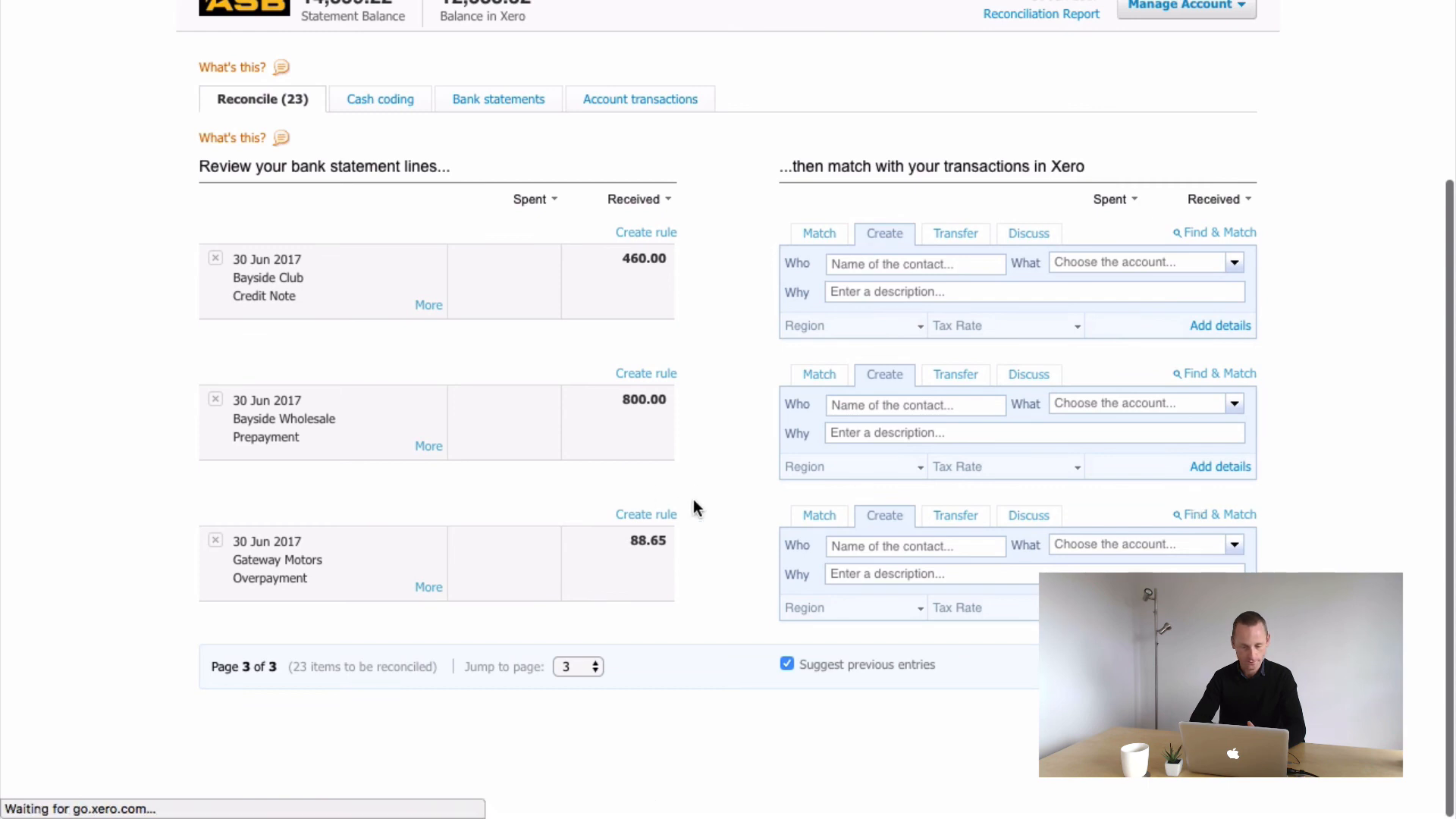
scroll(735, 632, down, 15)
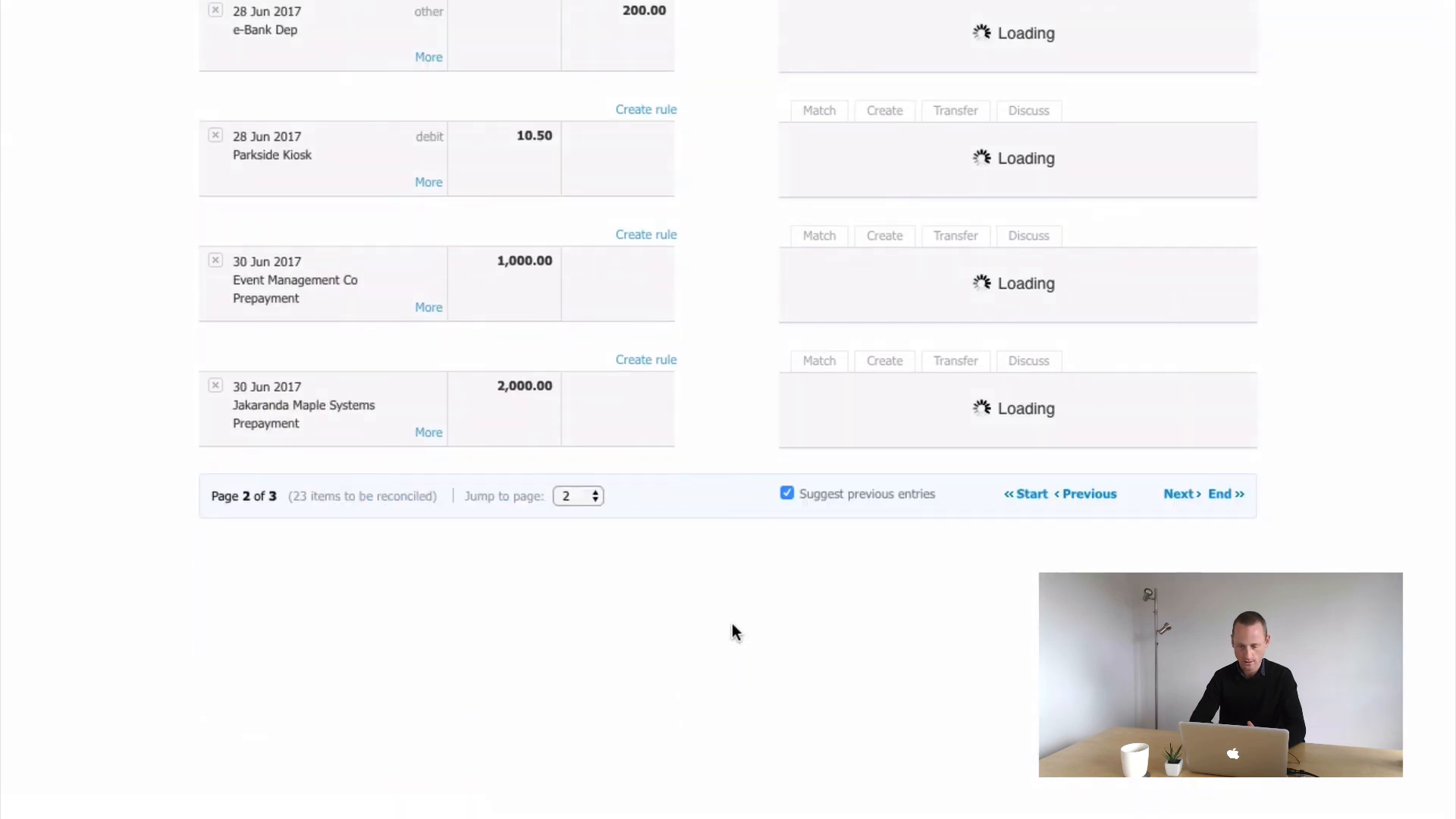